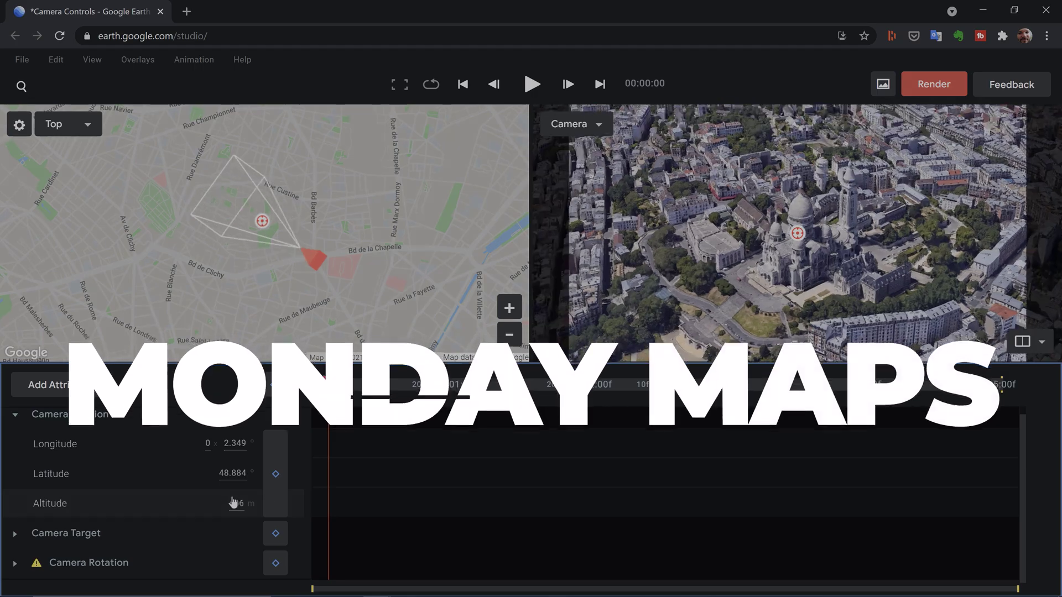
In the finished Sacré-Cœur orbit project, raise the camera altitude and bring up the map's camera options.
drag(237, 503, 244, 503)
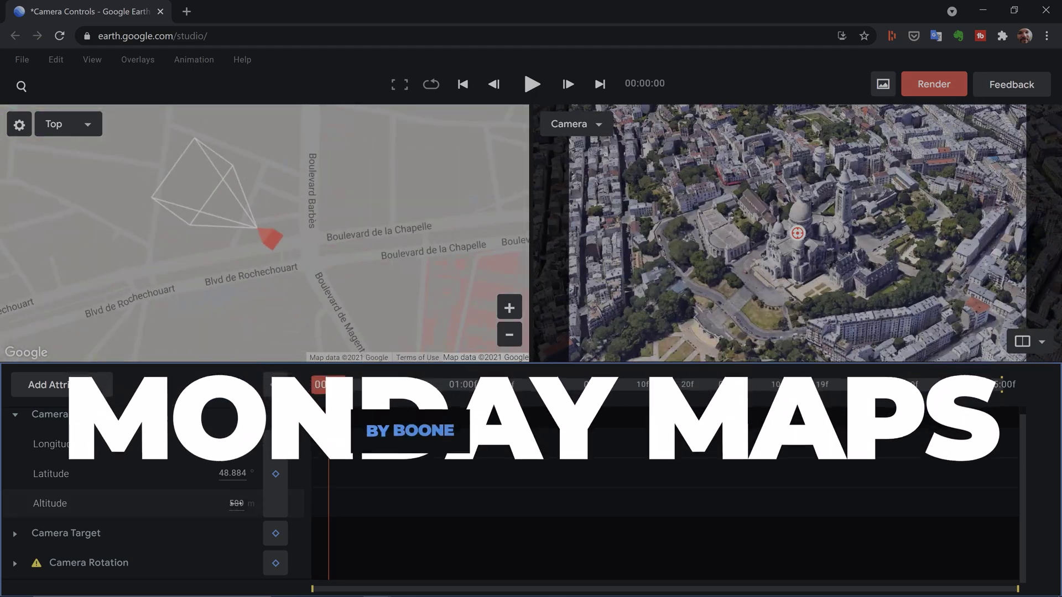
right_click(381, 294)
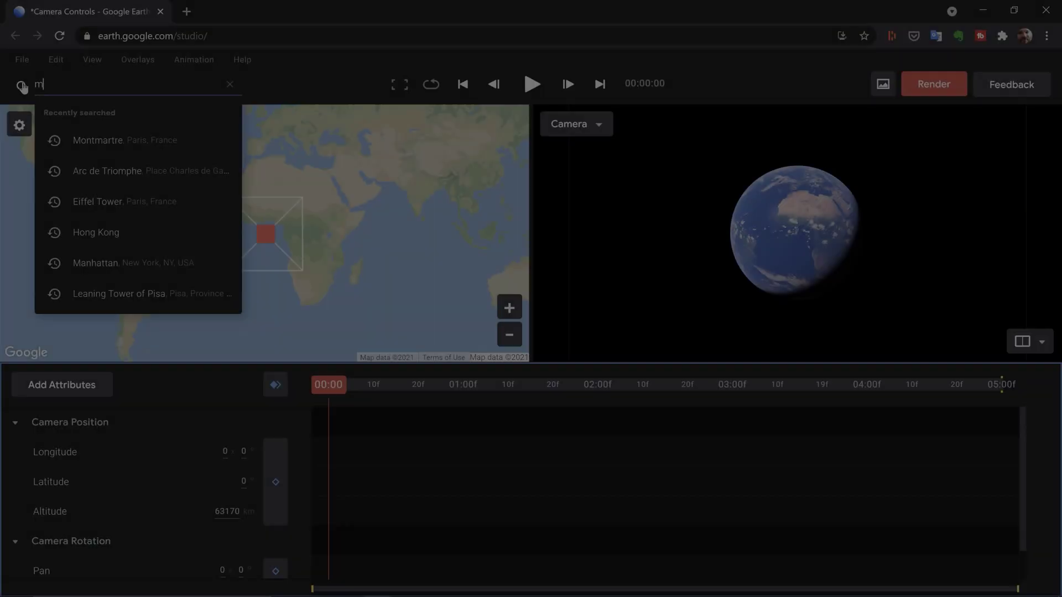
Fly to Montmartre, Paris, then zoom in and tilt the Camera view onto Sacré-Cœur.
text(ontm)
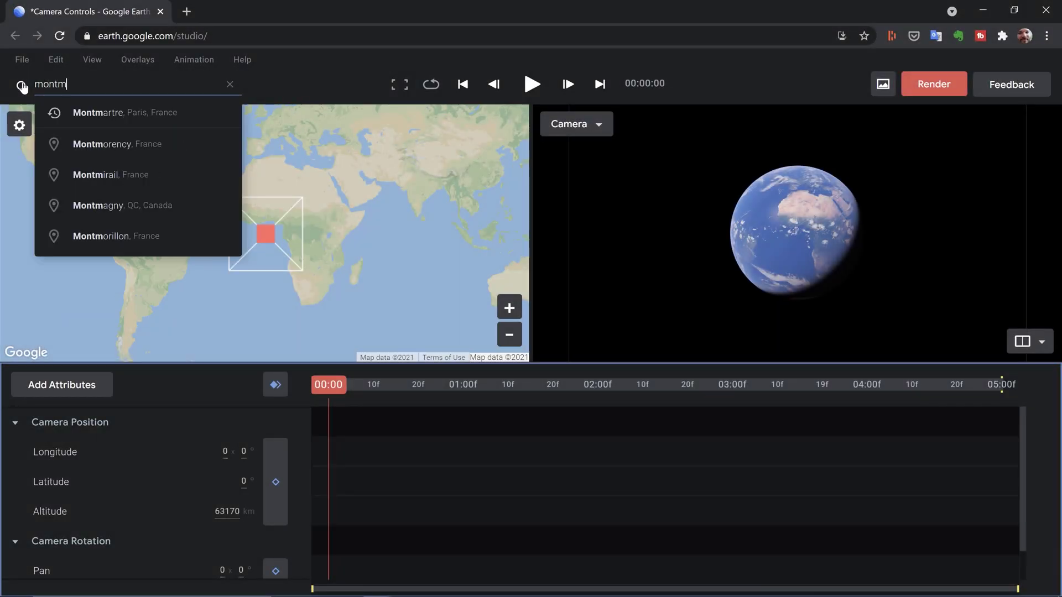
key(Down)
key(Return)
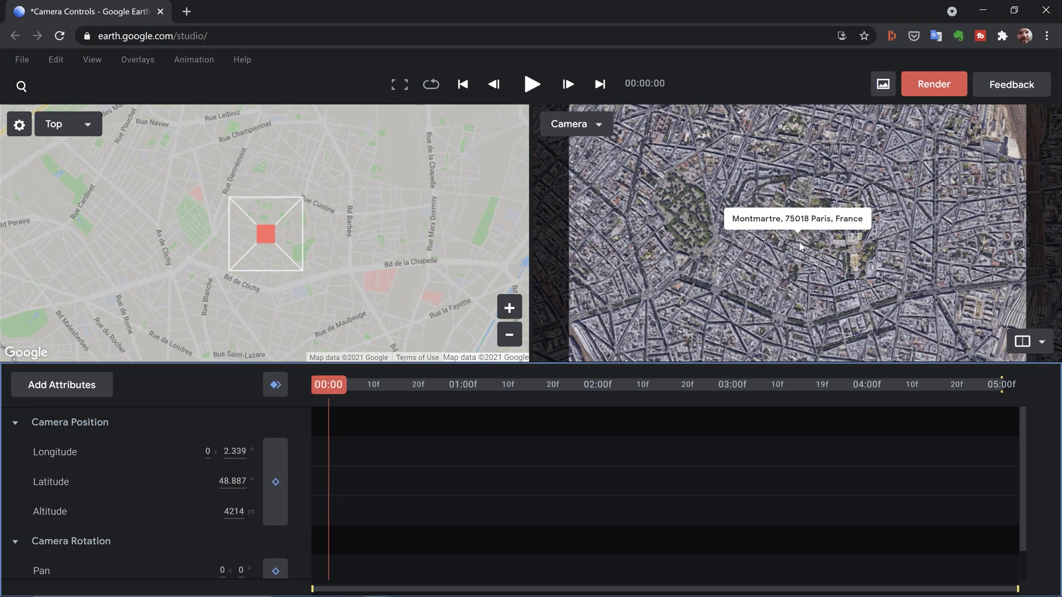
scroll(820, 250, up, 5)
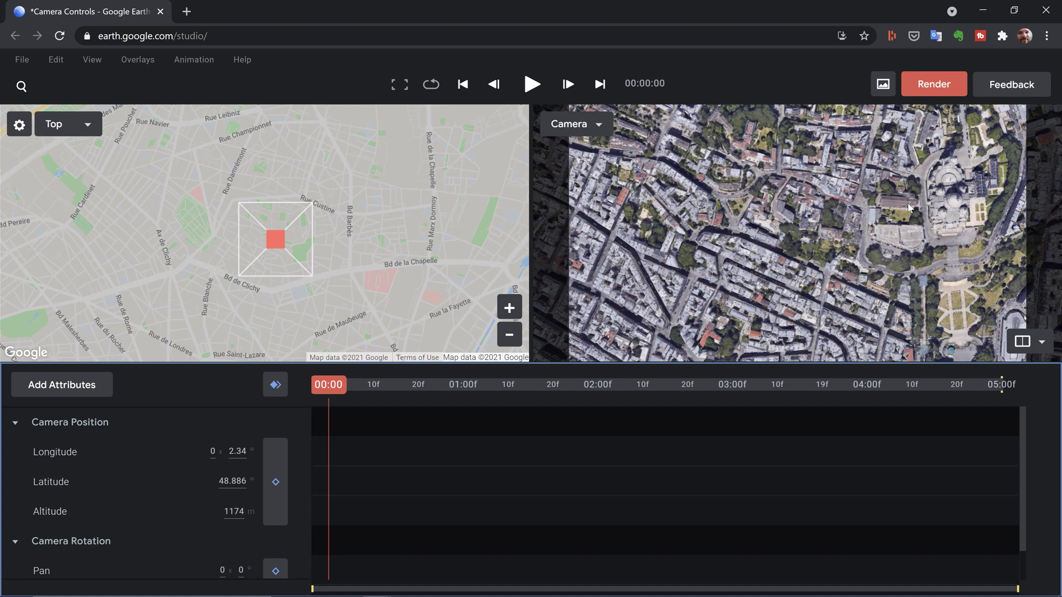
drag(785, 215, 783, 281)
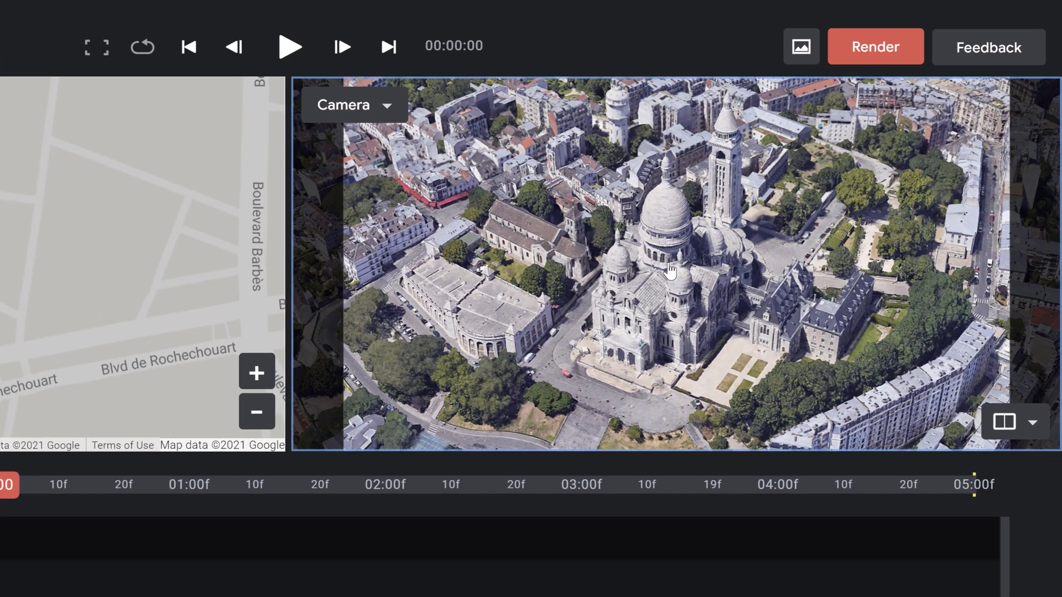
Set the basilica as camera target, giving Pan 326.245° and Tilt 52.388°.
right_click(669, 267)
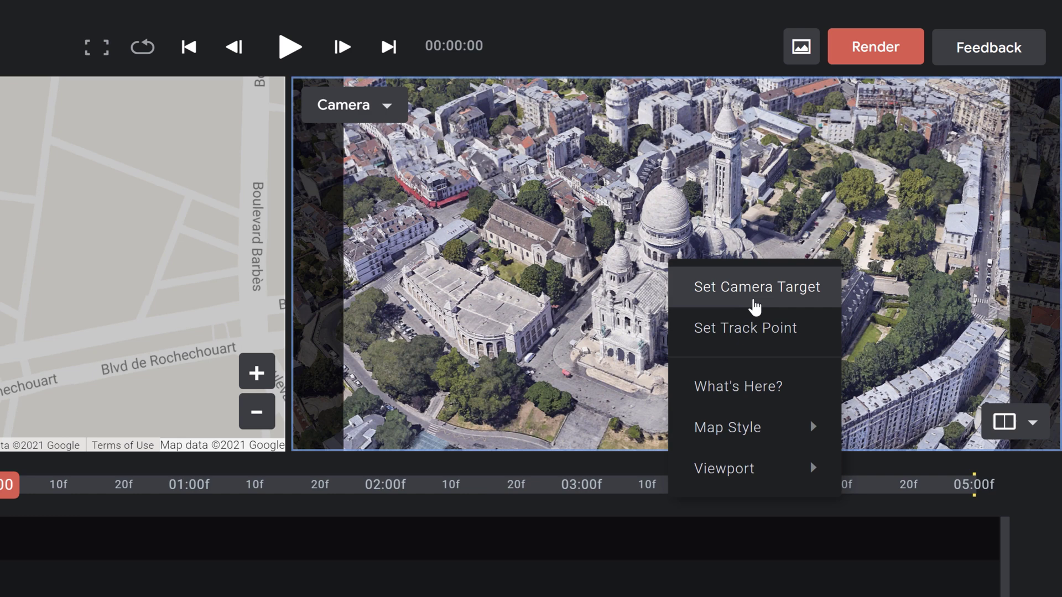
click(756, 289)
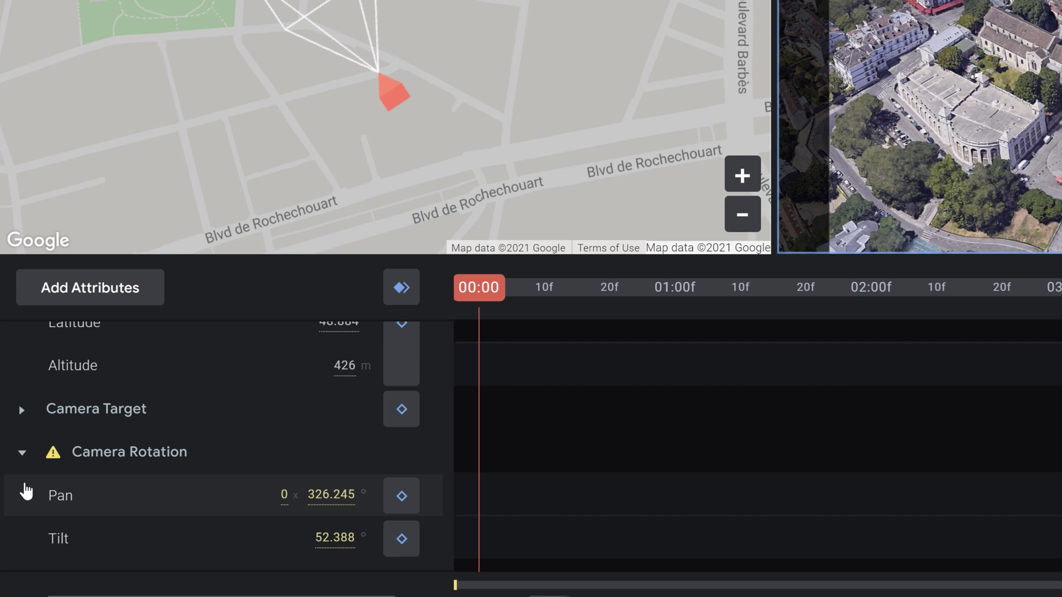
Collapse Camera Rotation and expand Camera Target to reveal 162 m altitude and 100% influence.
click(19, 455)
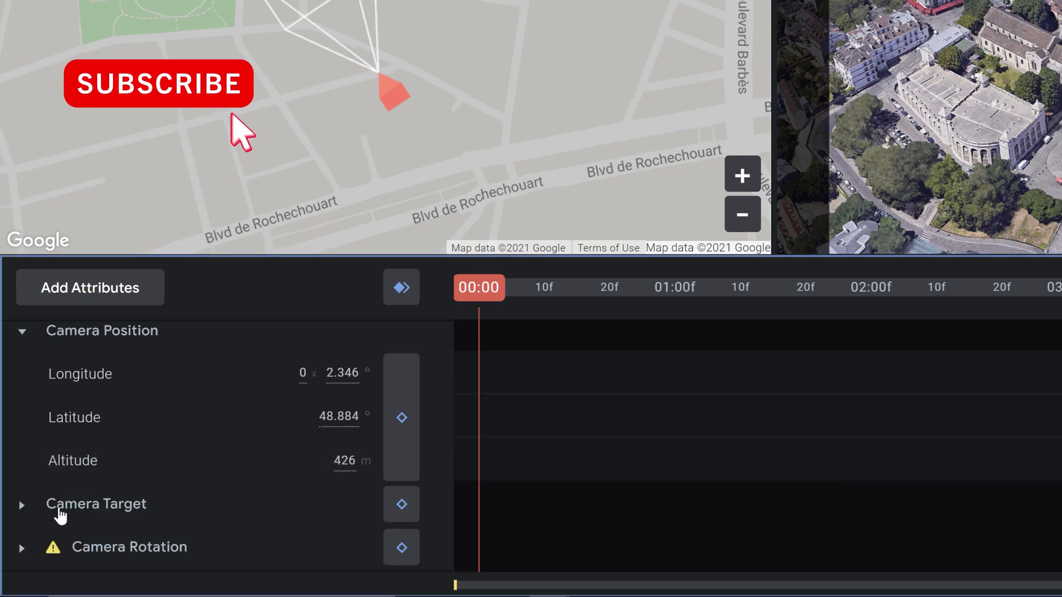
click(22, 509)
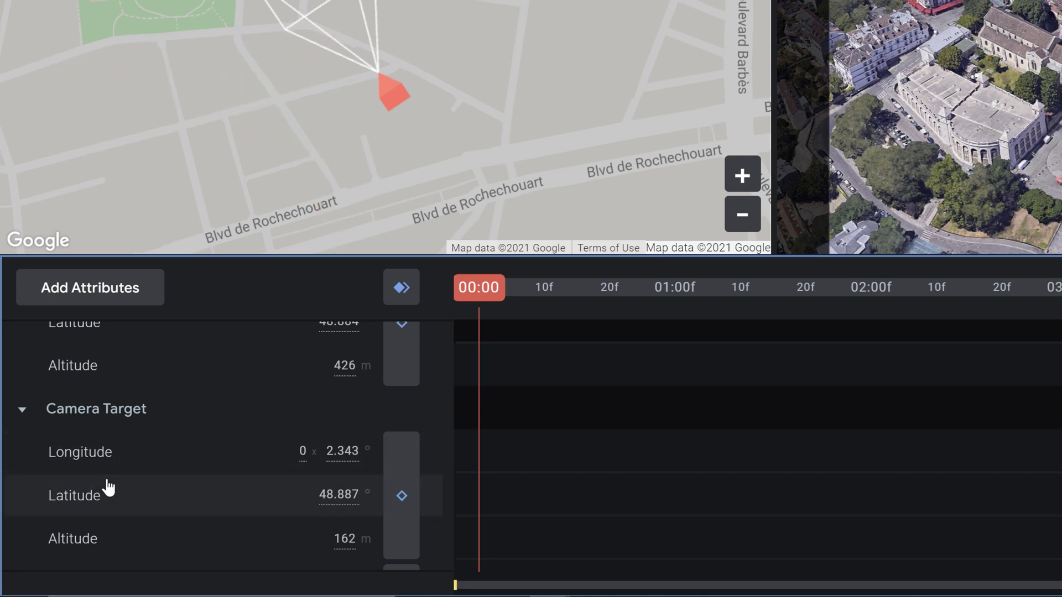
scroll(105, 485, down, 2)
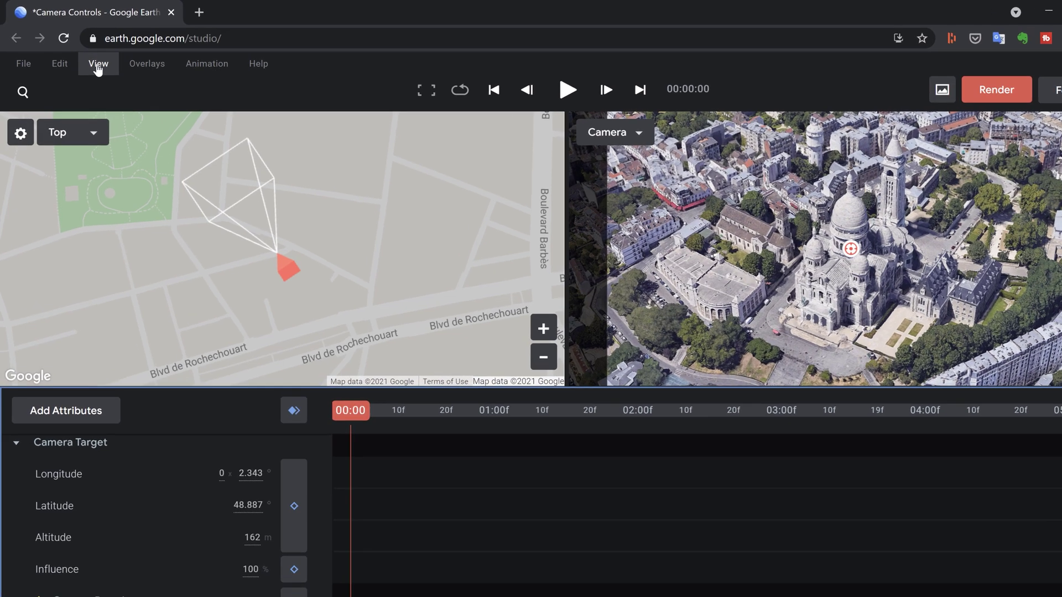
Confirm the View menu's Multi-View layout stays at 2 Viewports.
click(92, 59)
mouse_move(101, 92)
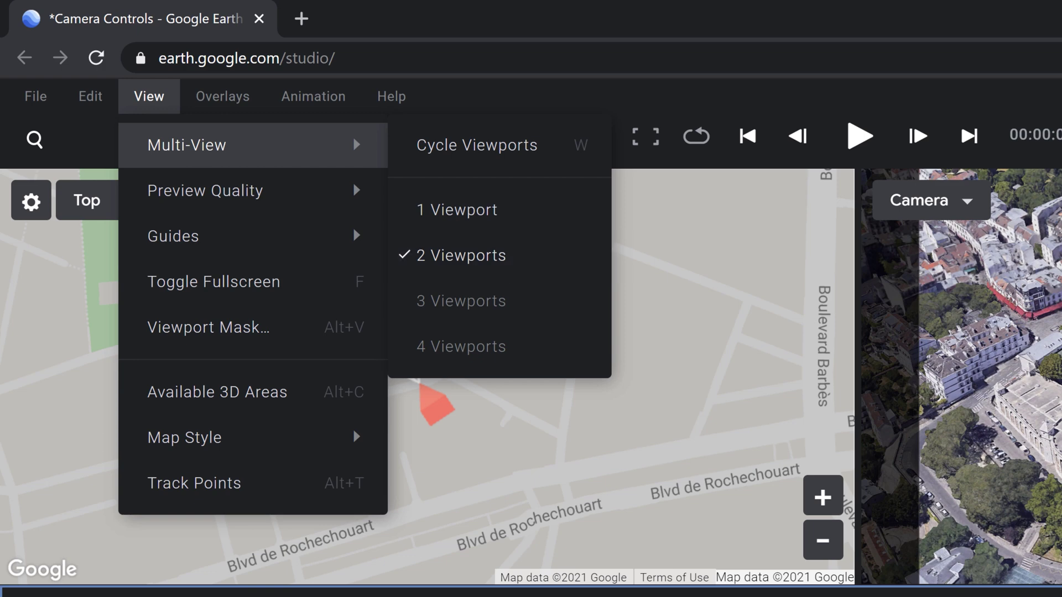
click(514, 259)
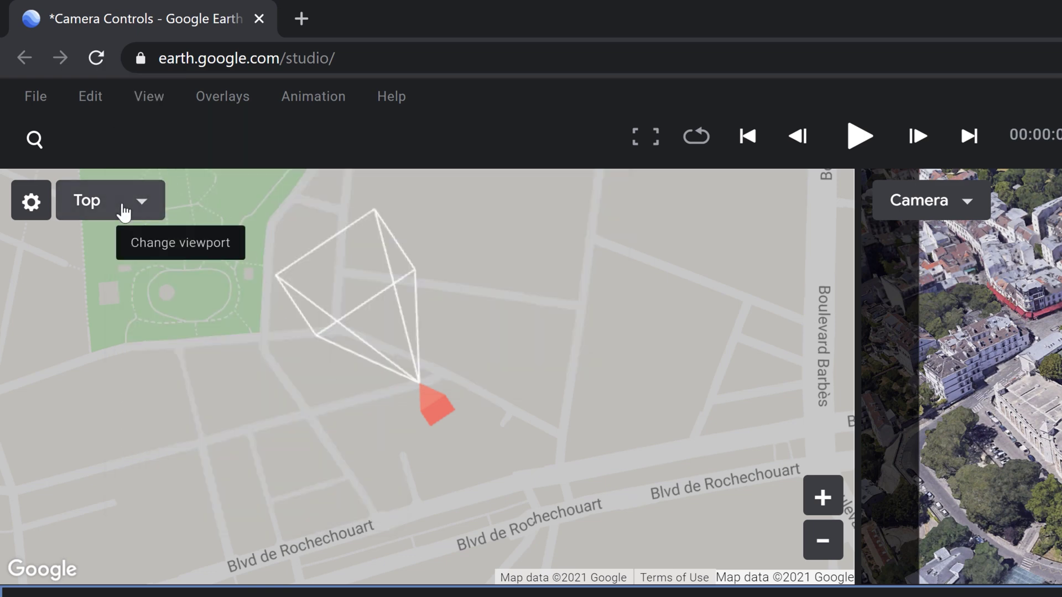
Pan the Top viewport map so both camera and basilica target fit in view.
click(823, 540)
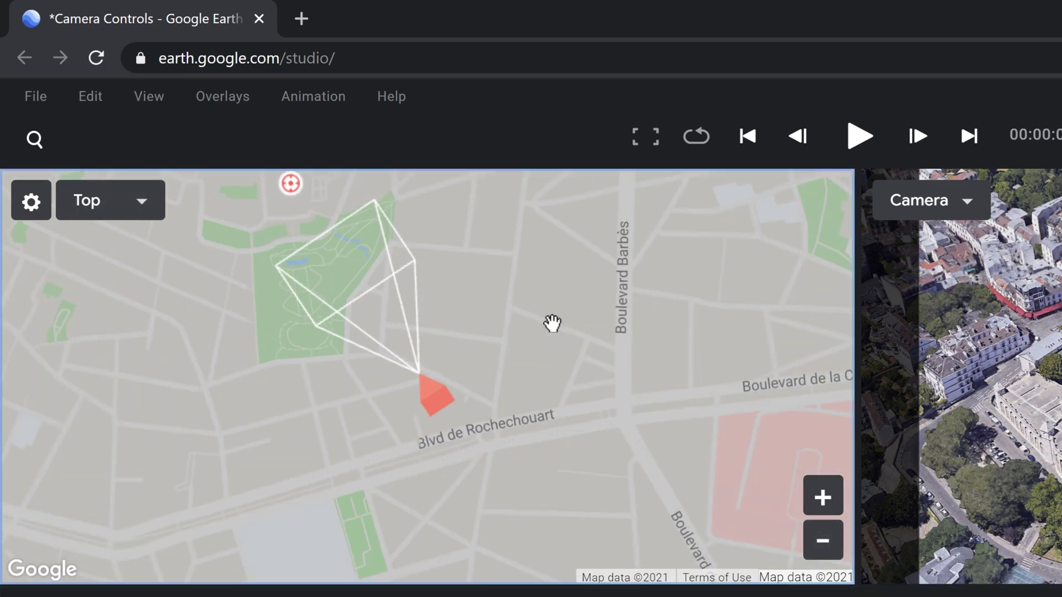
drag(521, 289, 668, 385)
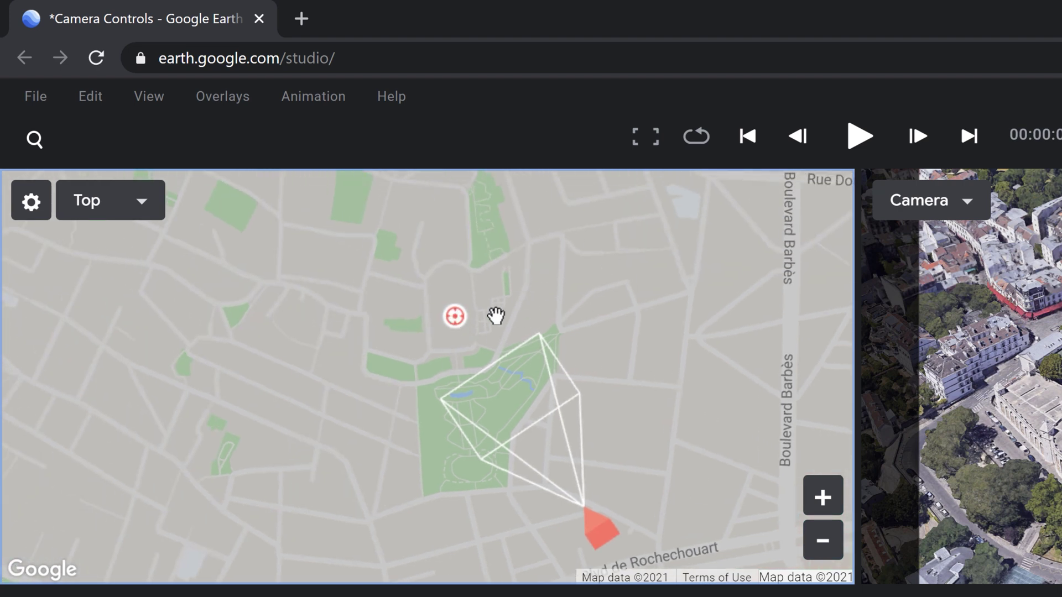
drag(749, 379, 652, 398)
drag(610, 317, 667, 268)
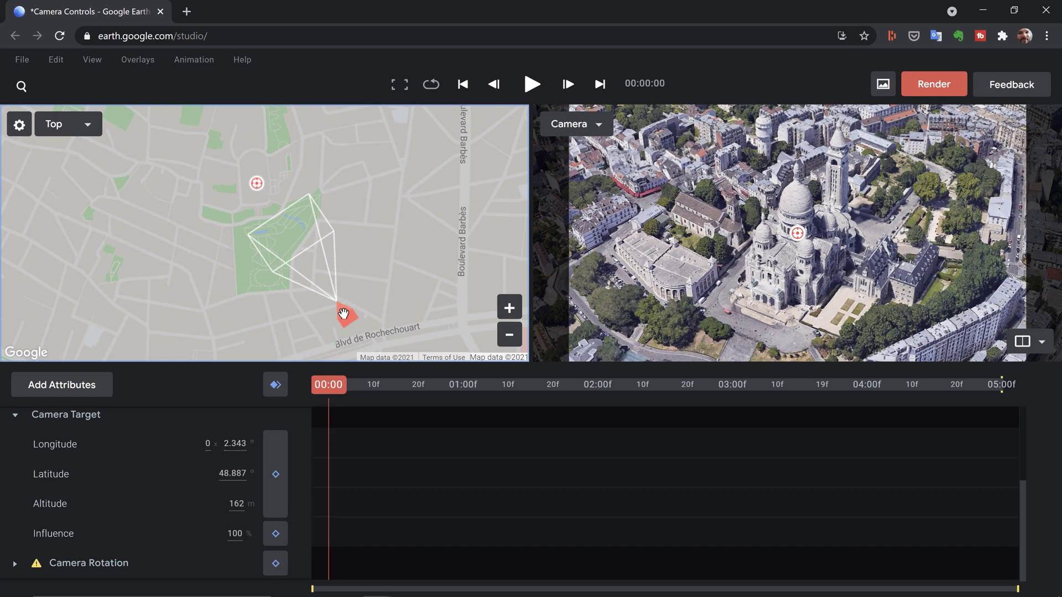
Zoom the top map out twice and drag the camera marker southeast of the basilica.
mouse_move(343, 314)
mouse_down()
mouse_move(365, 306)
mouse_move(469, 173)
mouse_move(365, 254)
mouse_move(78, 299)
mouse_move(220, 251)
mouse_move(380, 230)
mouse_move(396, 258)
mouse_move(346, 294)
mouse_move(330, 267)
mouse_move(367, 252)
mouse_up()
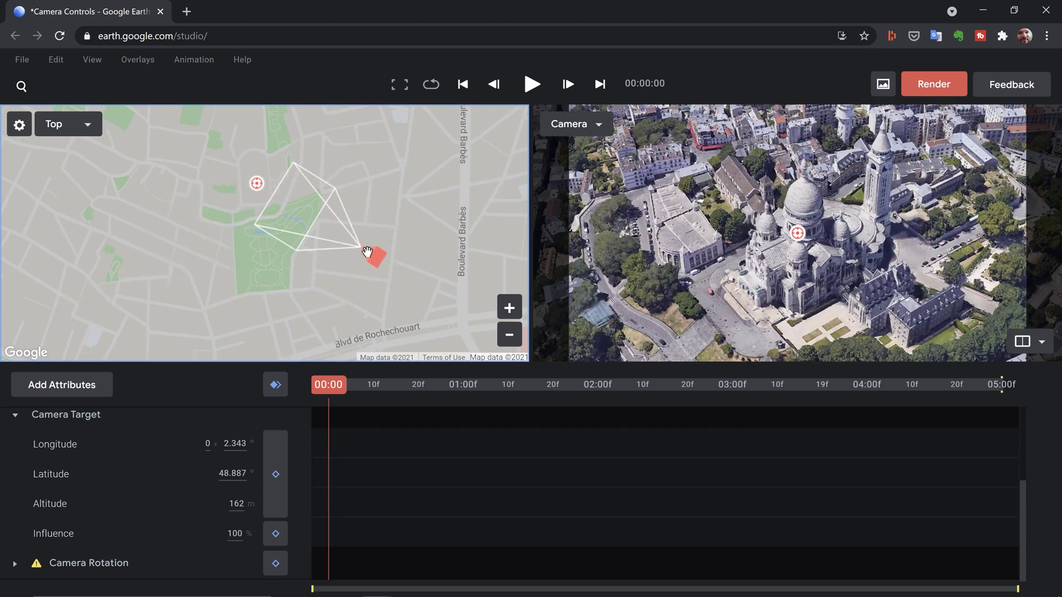
click(509, 336)
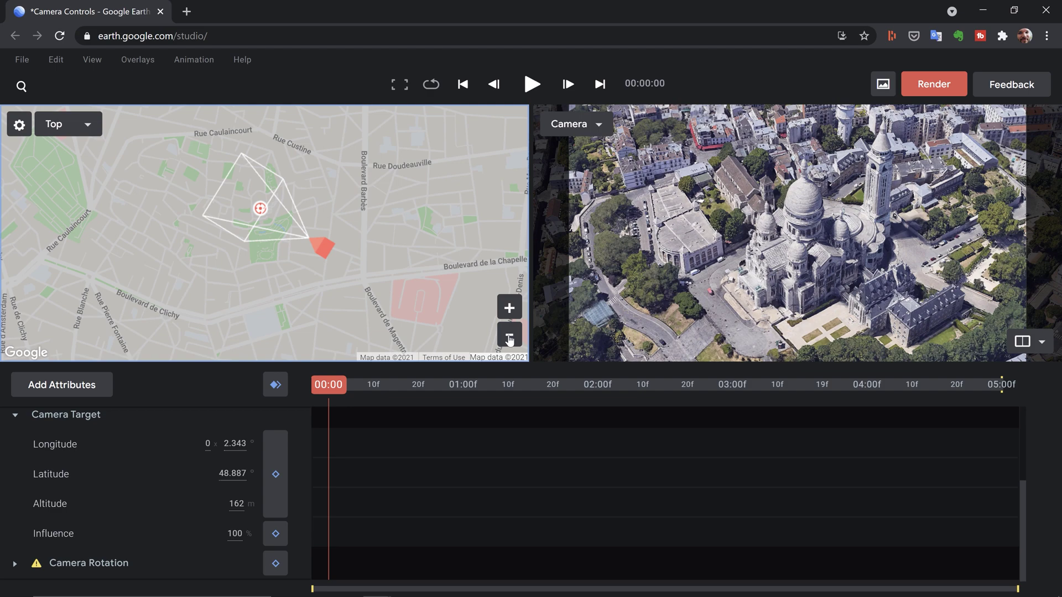
click(510, 336)
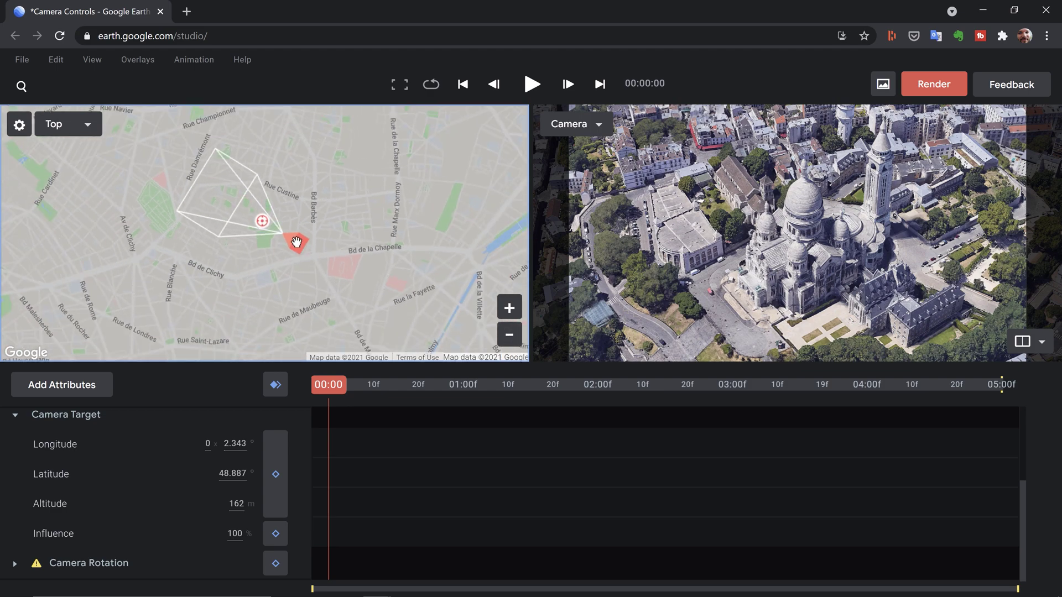
mouse_move(296, 242)
mouse_down()
mouse_move(397, 291)
mouse_move(318, 253)
mouse_move(207, 259)
mouse_move(301, 263)
mouse_move(308, 252)
mouse_up()
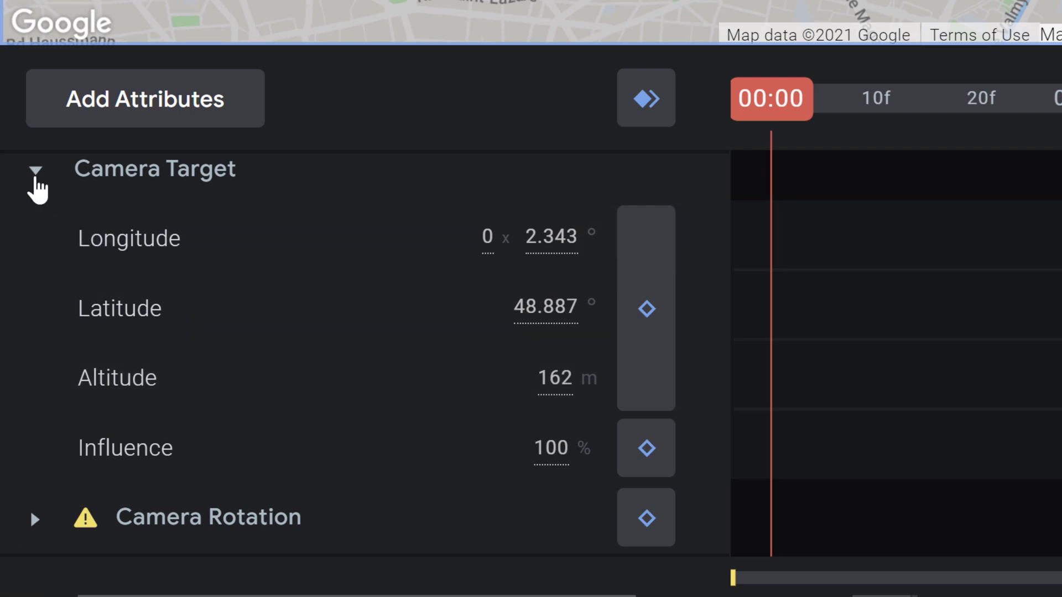
Collapse Camera Target and set the Camera Position altitude to 400 m.
click(35, 180)
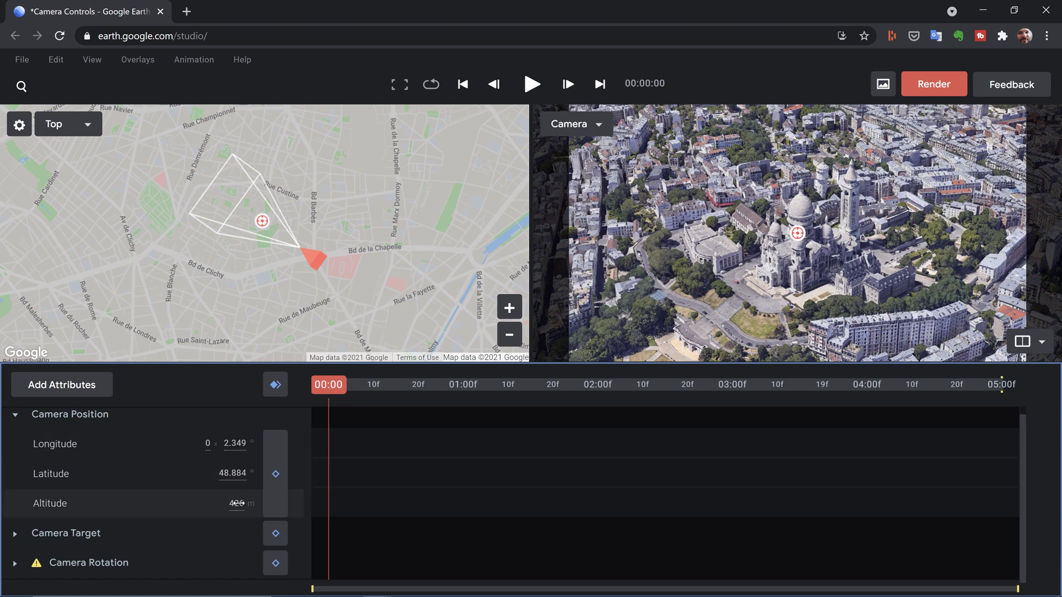
drag(233, 503, 97, 517)
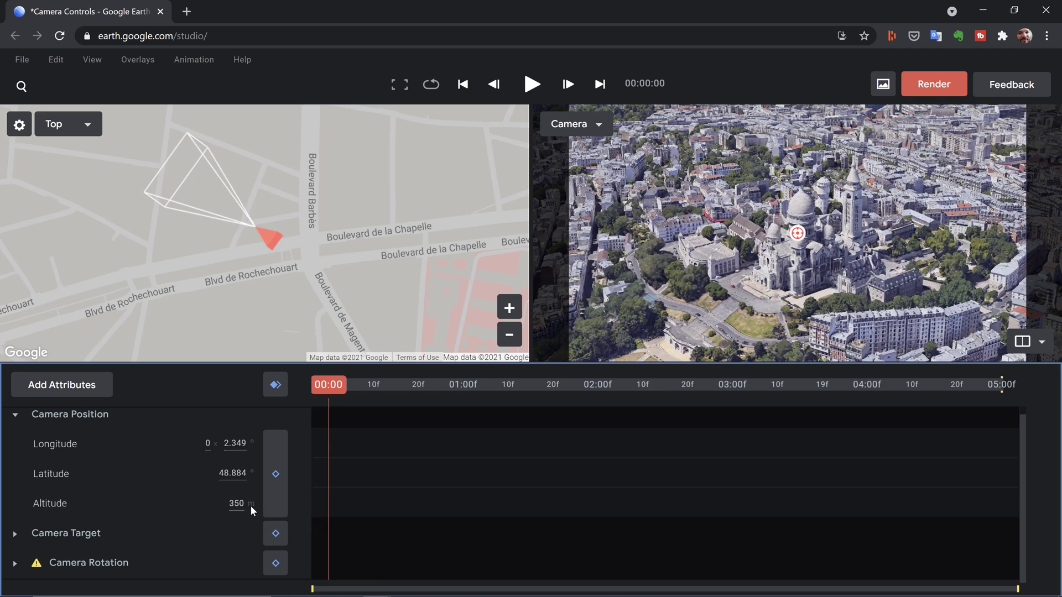
text(0)
key(Return)
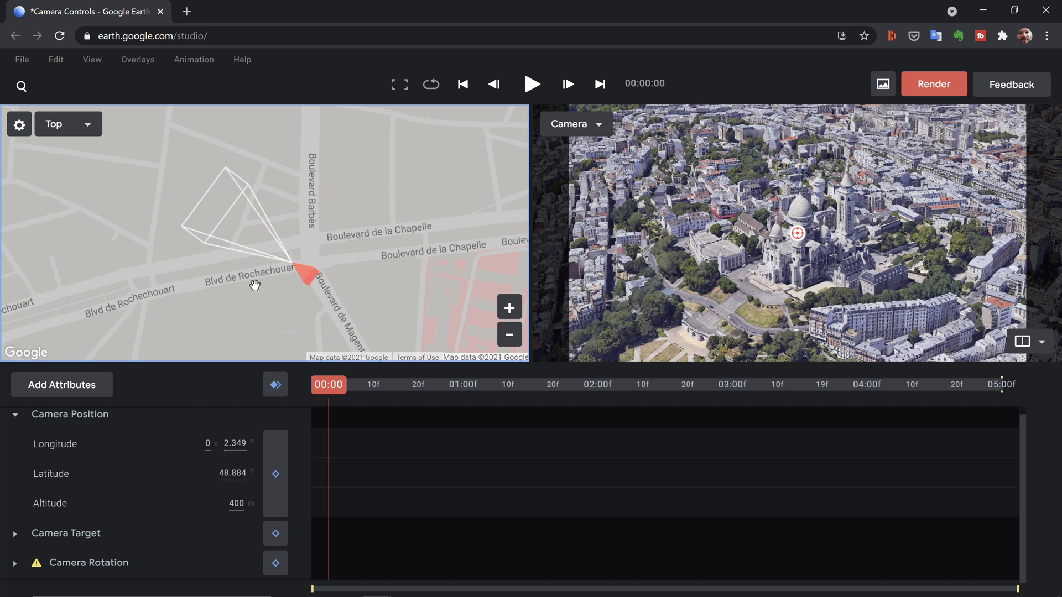
Turn off Follow Camera on the Top map, zoom out and pan to the basilica.
right_click(381, 226)
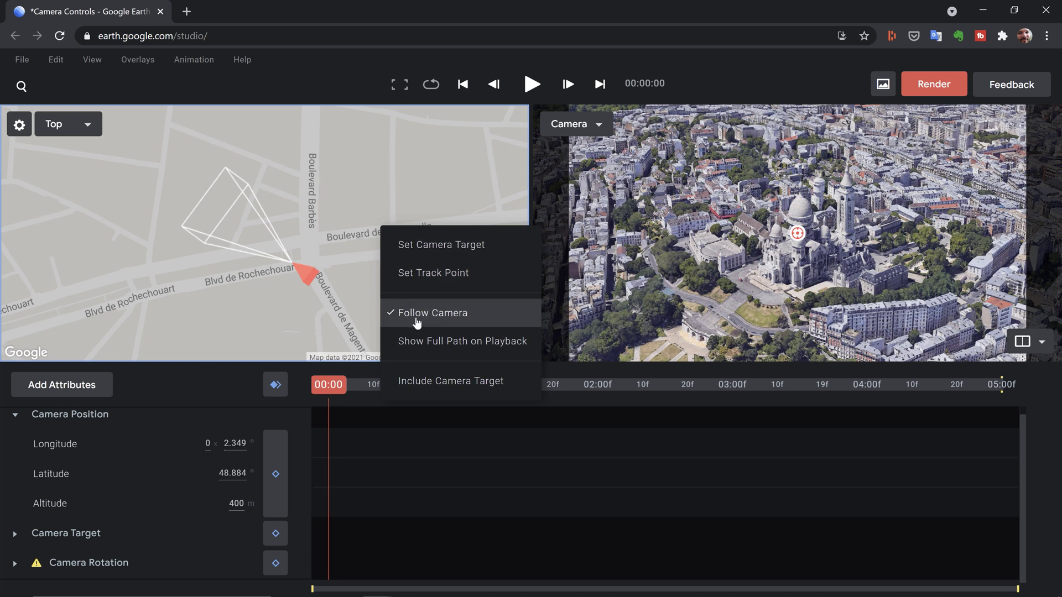
click(448, 315)
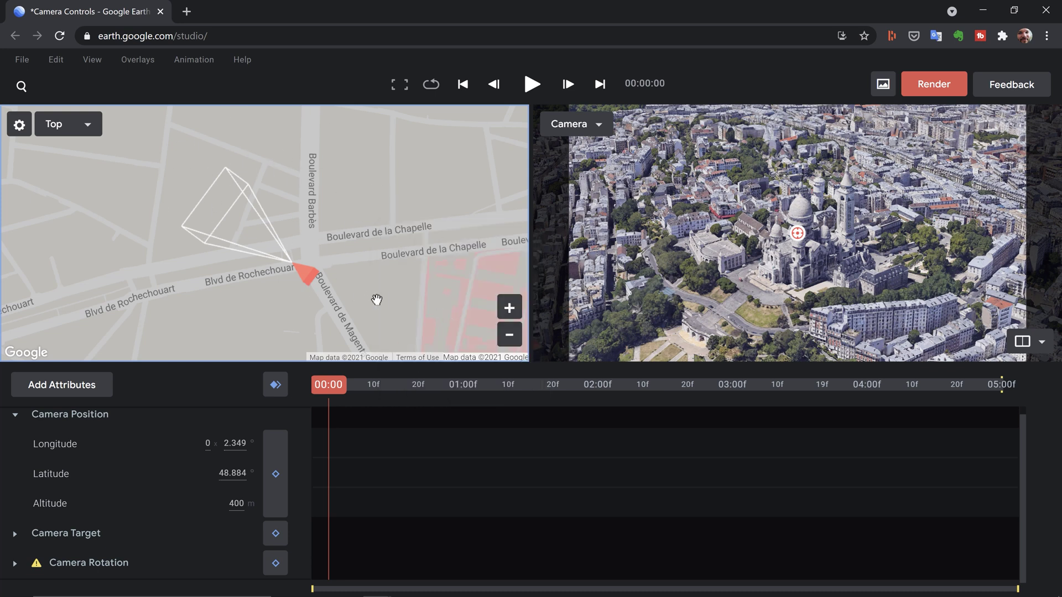
click(509, 335)
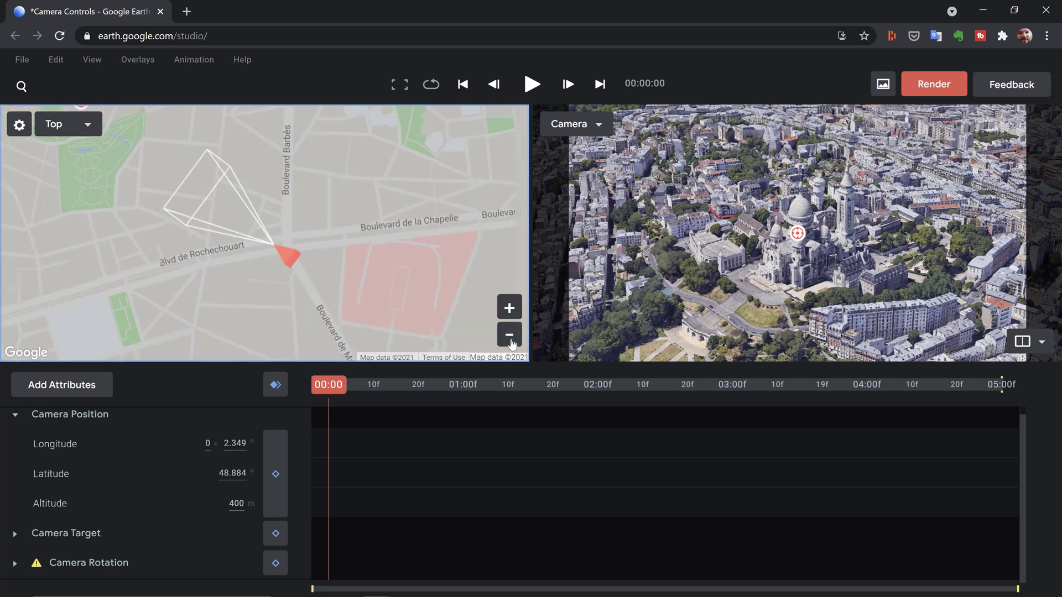
drag(336, 166, 426, 239)
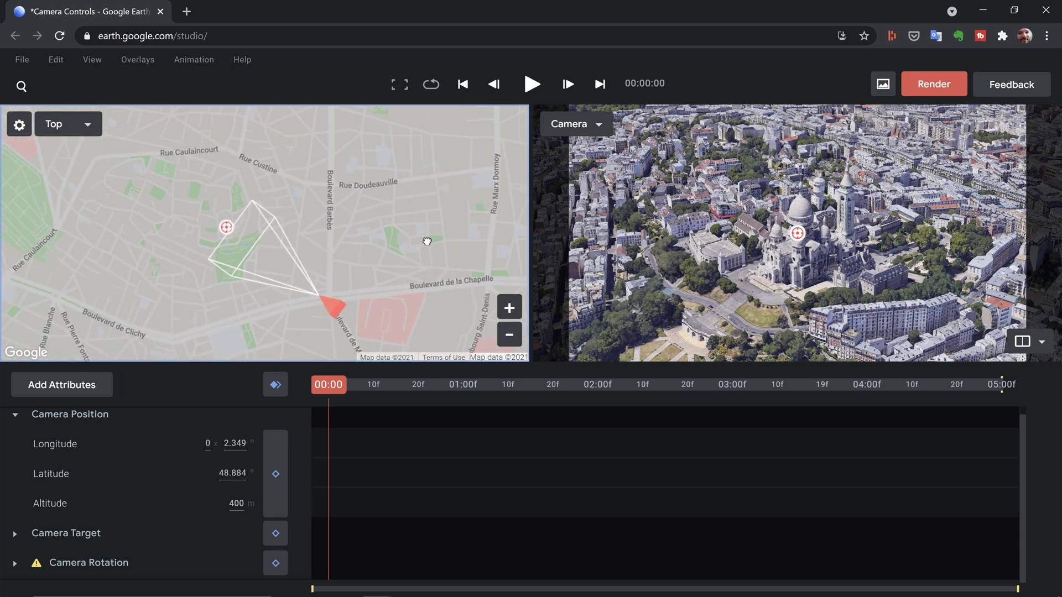
Swing the camera marker round to north of the basilica, near longitude 2.346°, latitude 48.89°.
mouse_move(348, 308)
mouse_down()
mouse_move(407, 210)
mouse_move(385, 284)
mouse_up()
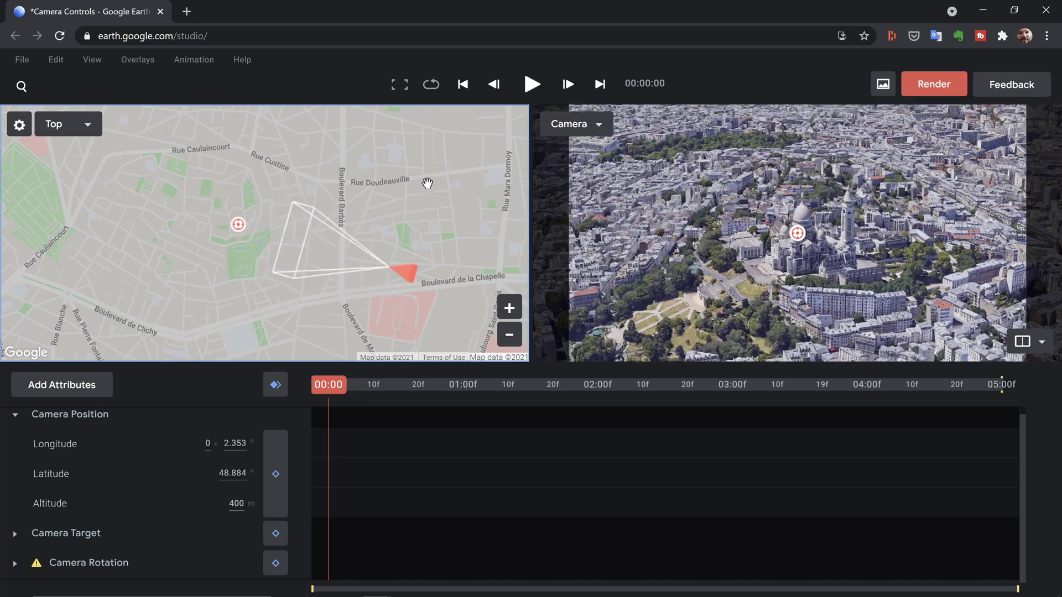
drag(328, 384, 300, 404)
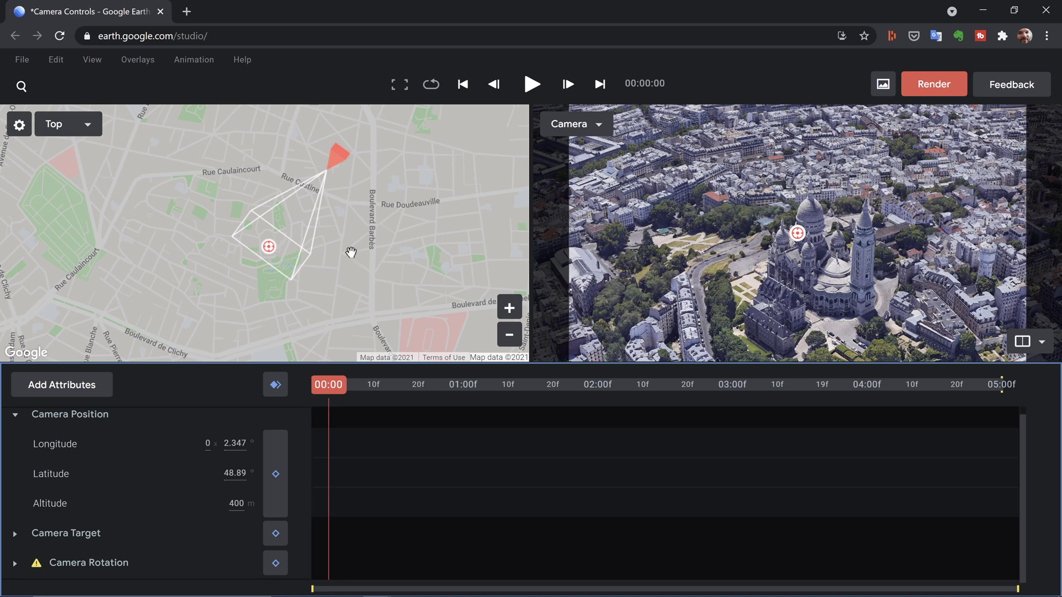
mouse_move(335, 162)
mouse_down()
mouse_move(346, 160)
mouse_move(322, 157)
mouse_up()
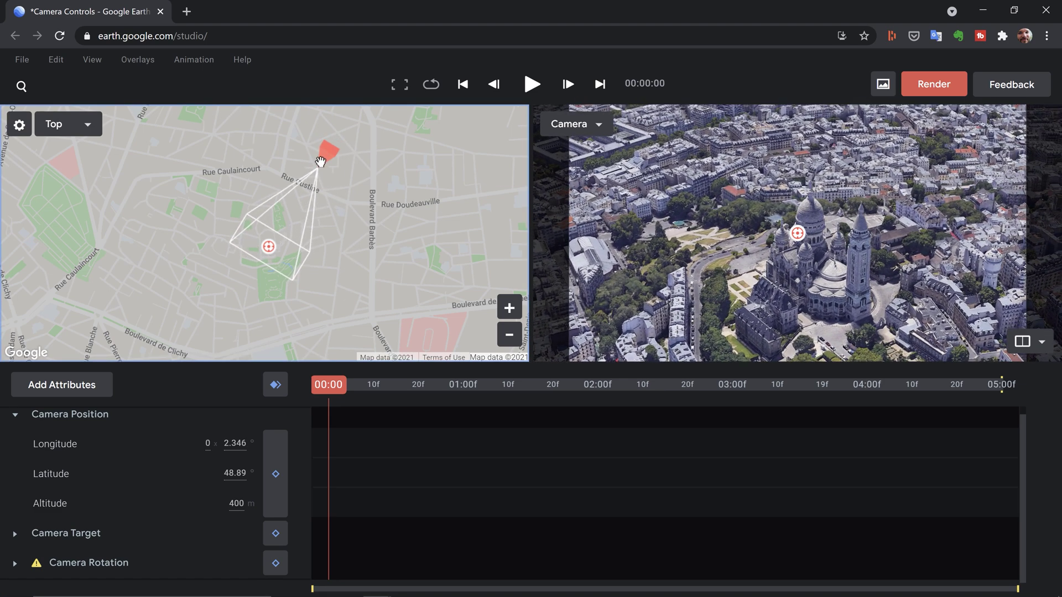
Keyframe the camera position at 00:00 and, after moving the camera south, at 3:14.
click(275, 471)
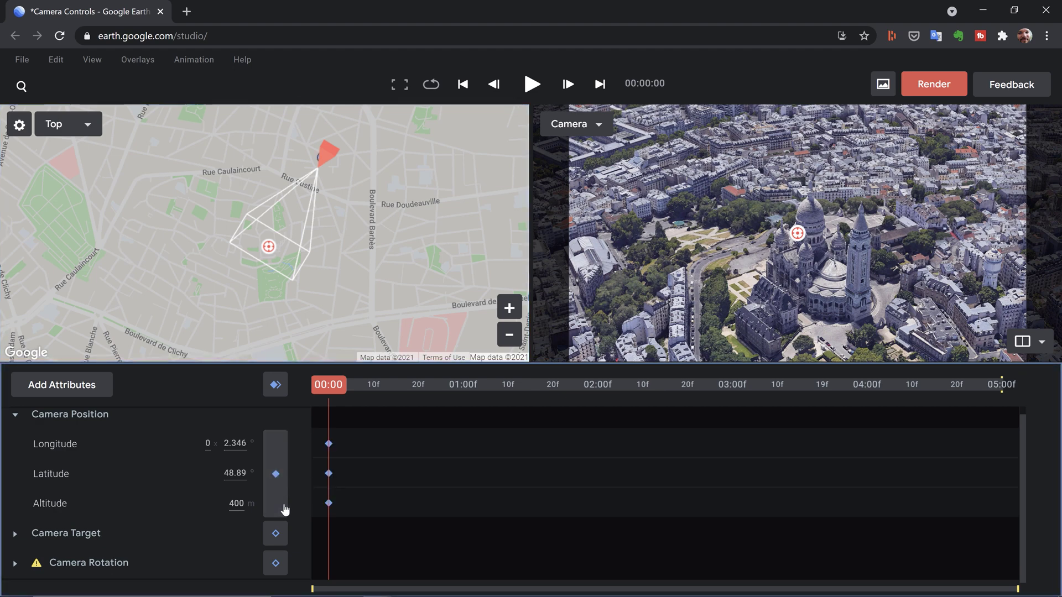
drag(356, 389, 797, 388)
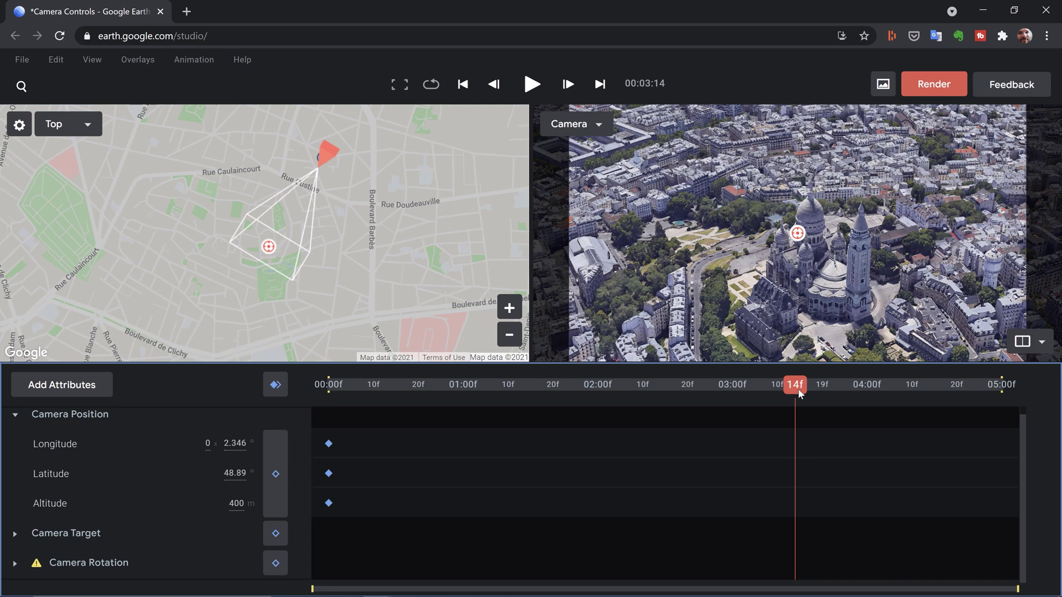
mouse_move(331, 155)
mouse_down()
mouse_move(313, 290)
mouse_move(290, 349)
mouse_up()
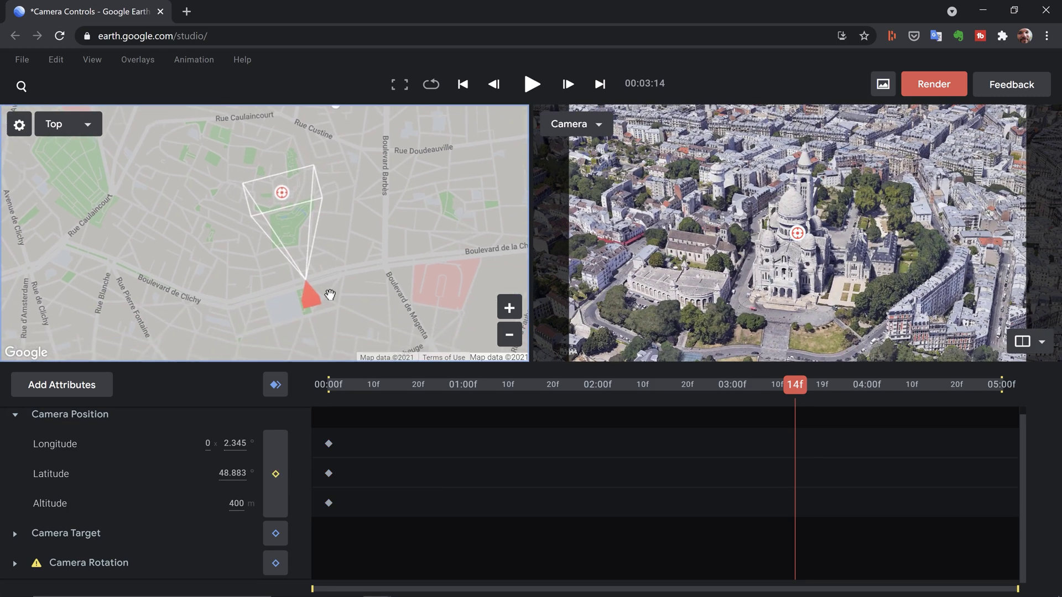
drag(330, 296, 351, 304)
click(275, 474)
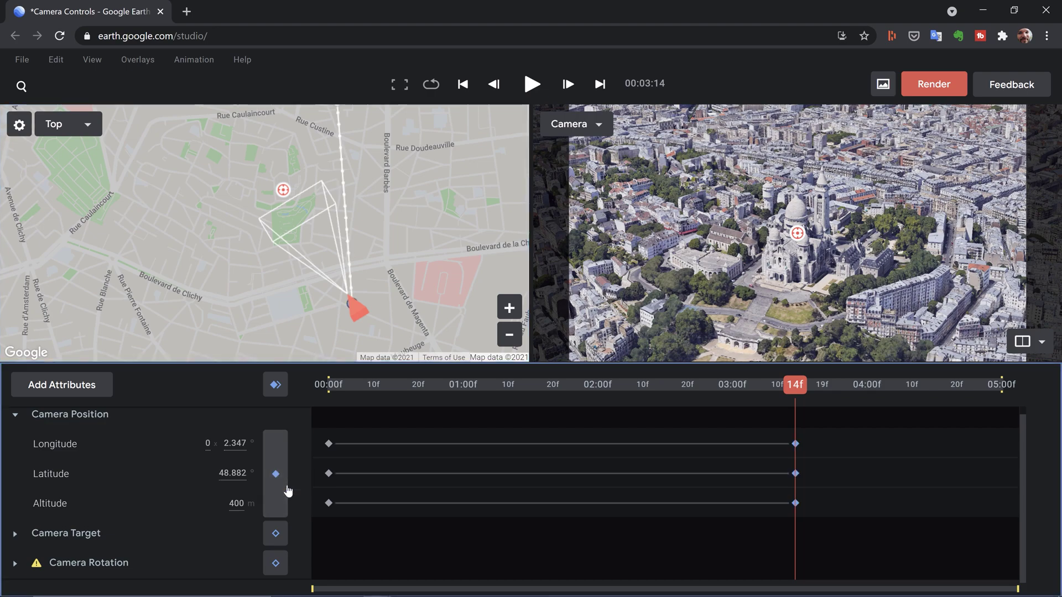
Apply Auto Ease to all six Camera Position keyframes and play the eased move.
key(Home)
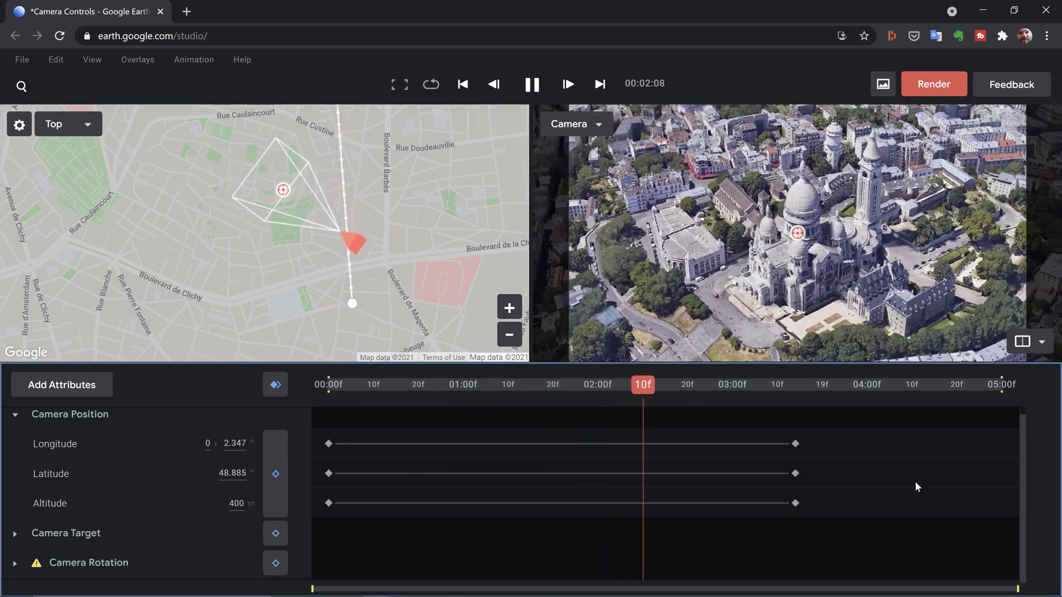
key(space)
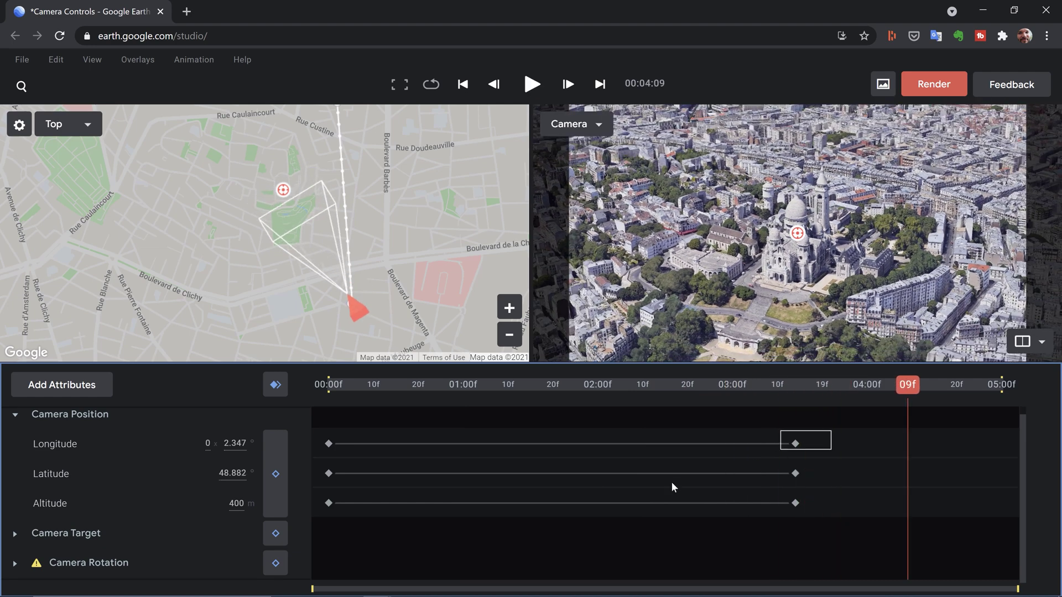
drag(671, 483, 293, 528)
right_click(329, 448)
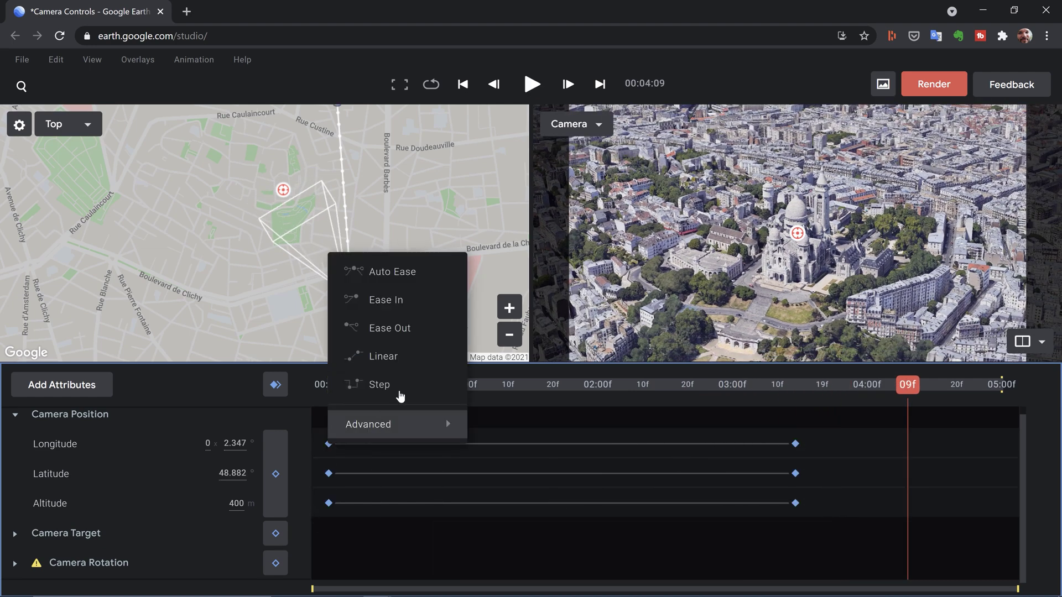
click(386, 281)
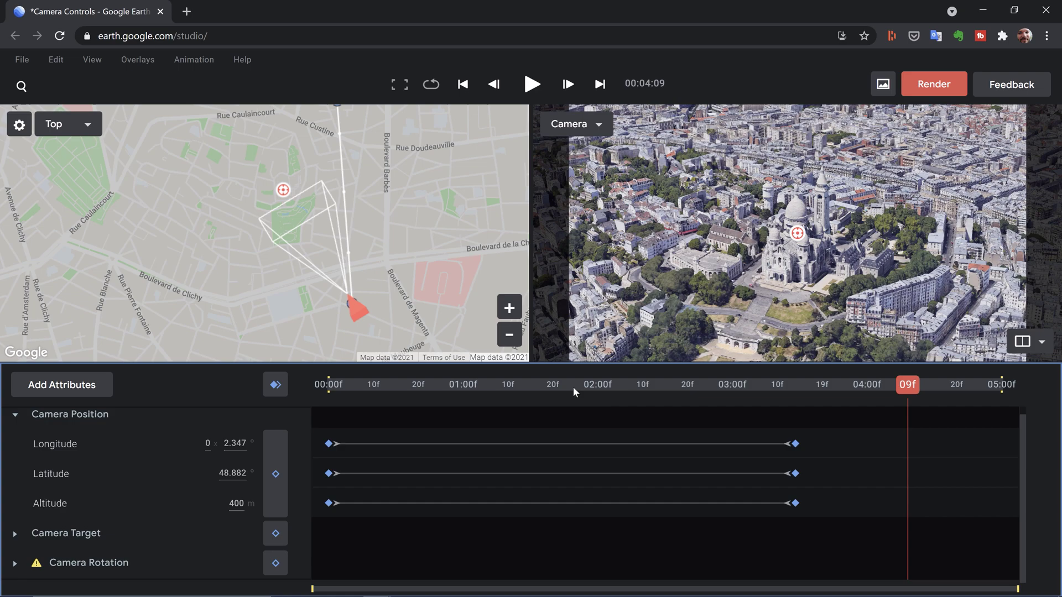
drag(573, 386, 147, 386)
key(space)
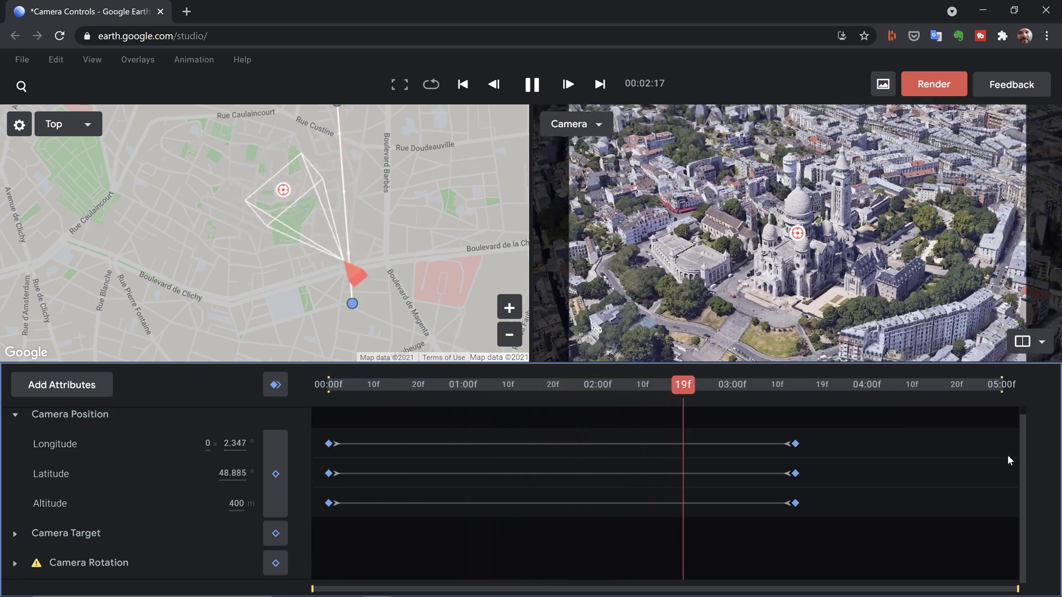
Change the Camera Target altitude from 162 m to 150 m and scrub to preview the aim.
key(space)
drag(781, 387, 466, 418)
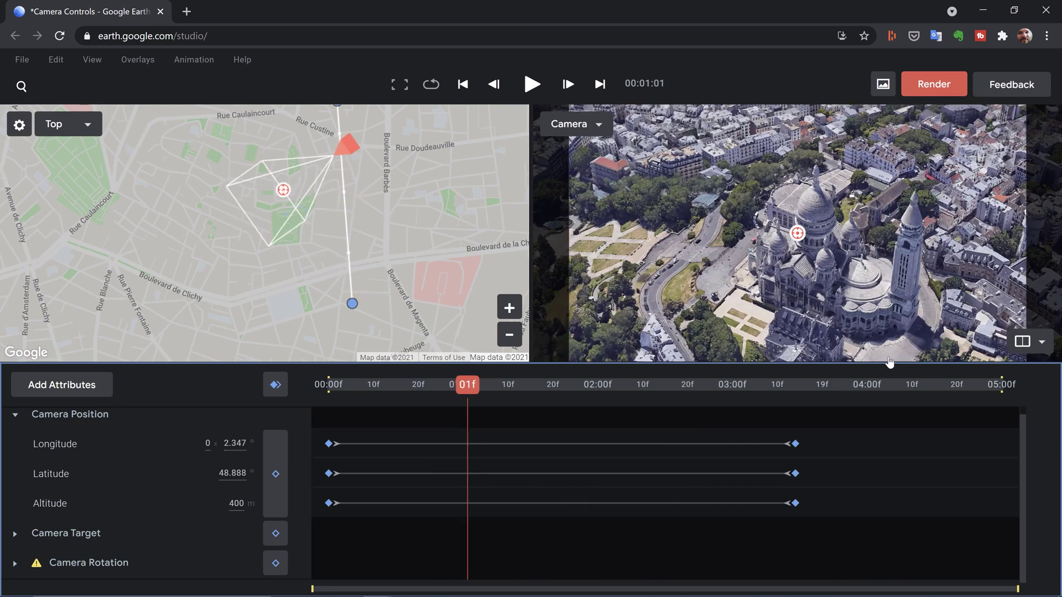
click(15, 535)
scroll(71, 505, down, 3)
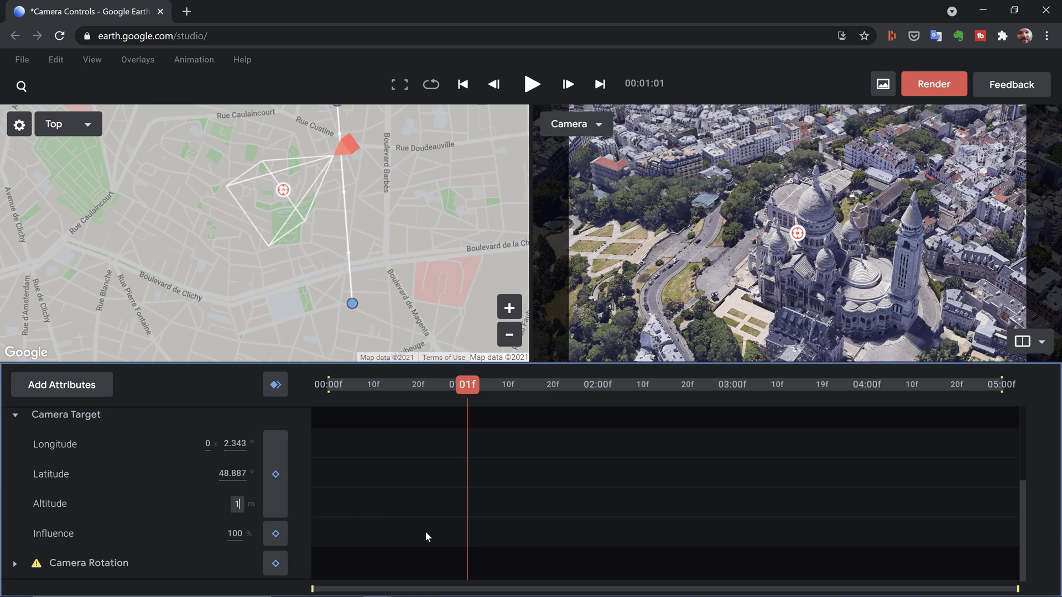
key(Return)
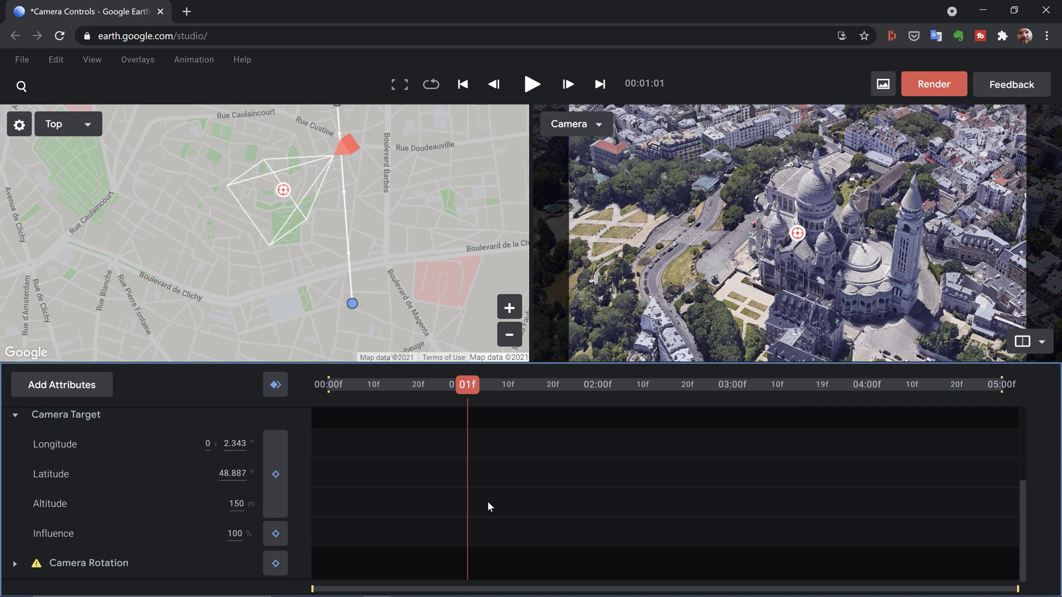
drag(460, 393, 327, 388)
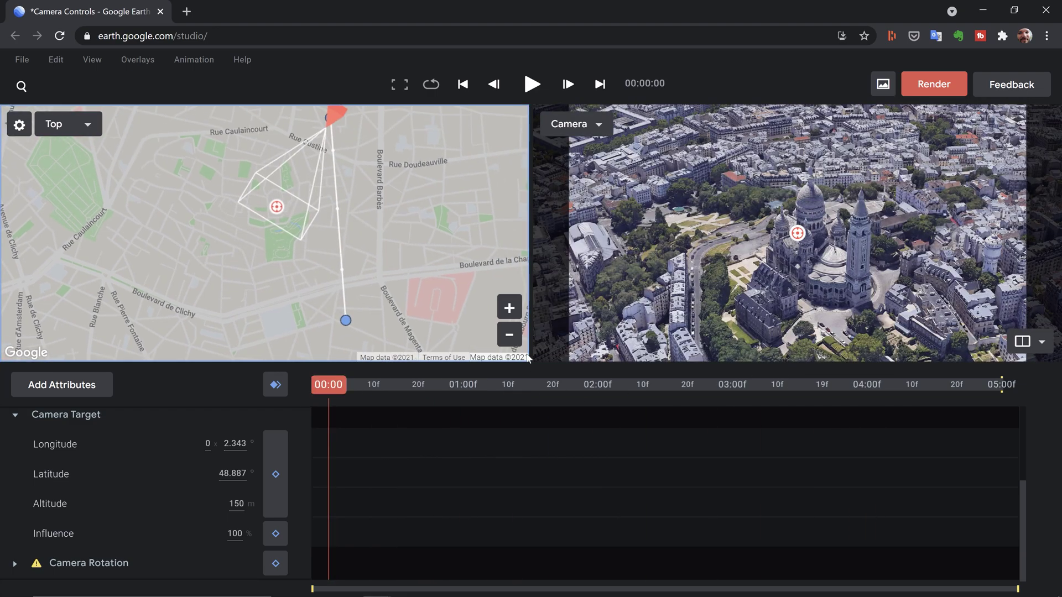
Frame the Top view so the camera path from Rue Custine past Sacré-Cœur is visible.
click(511, 338)
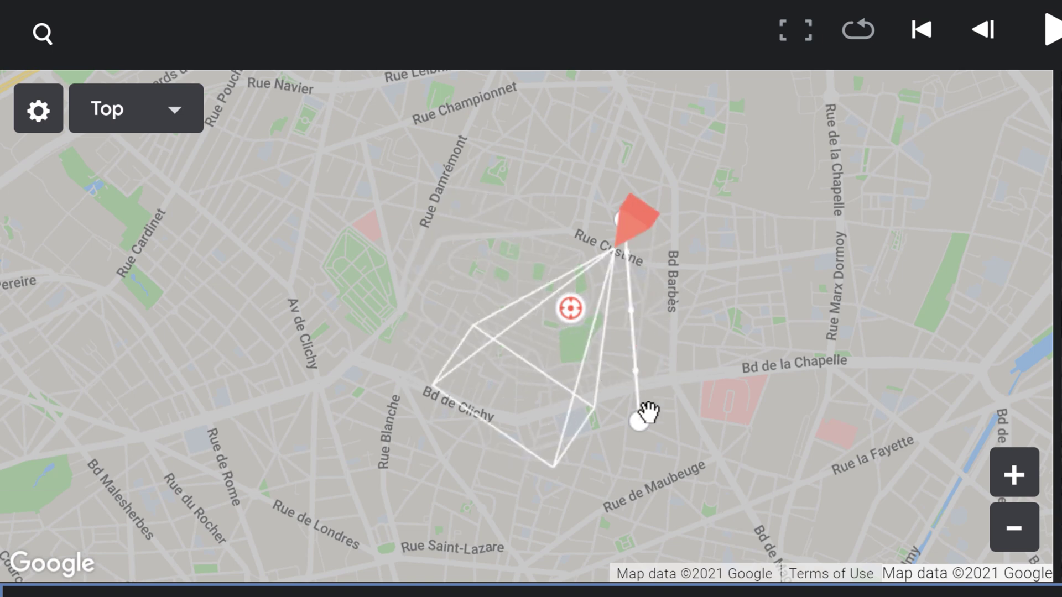
scroll(632, 325, up, 2)
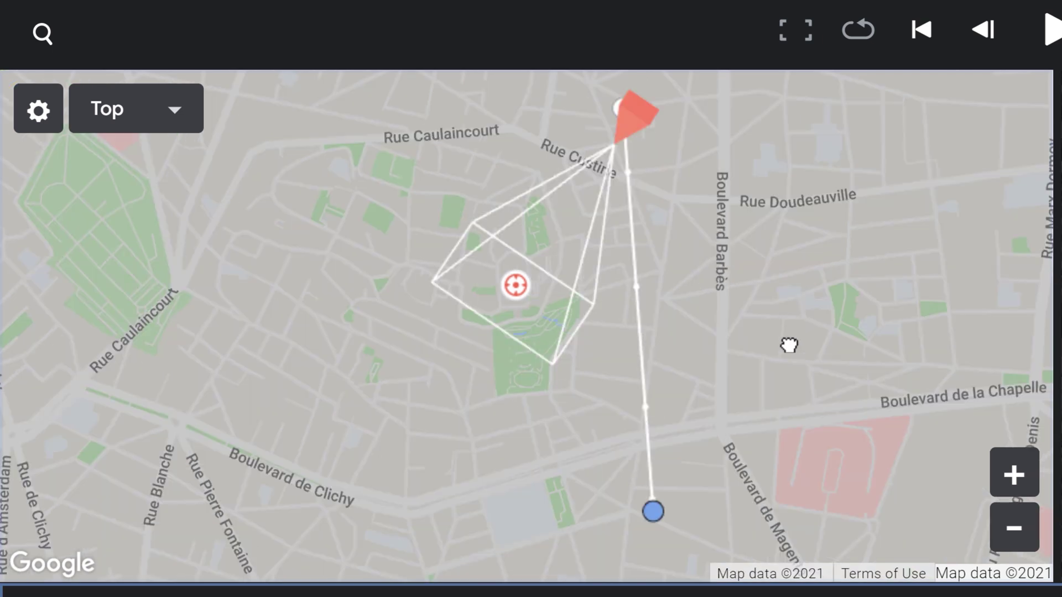
drag(789, 346, 793, 355)
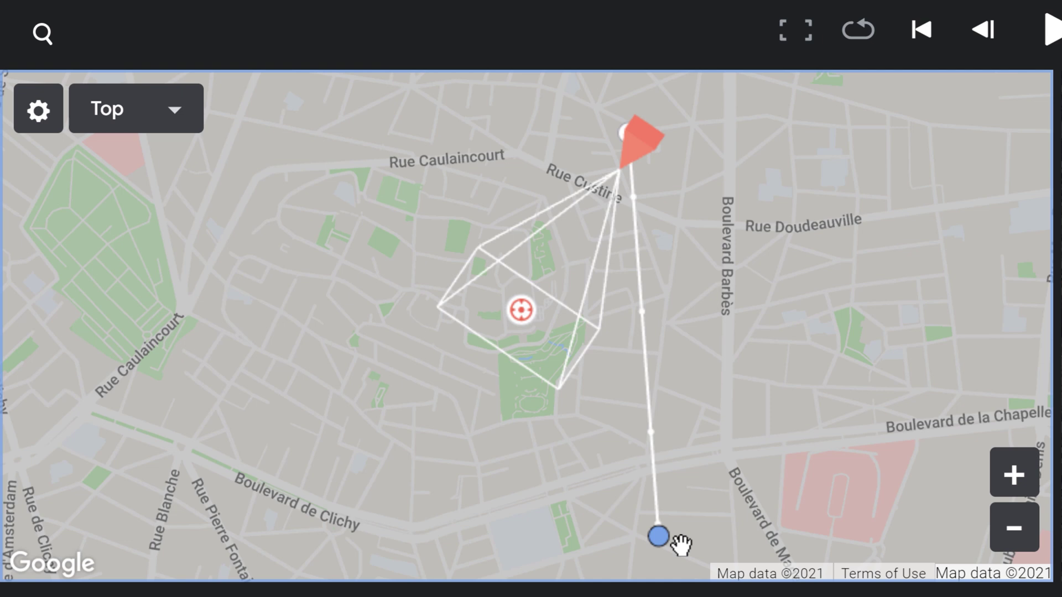
Pull a curve handle from the path end point and shape the path into an arc.
mouse_move(655, 539)
mouse_down()
mouse_move(704, 505)
mouse_move(777, 399)
mouse_up()
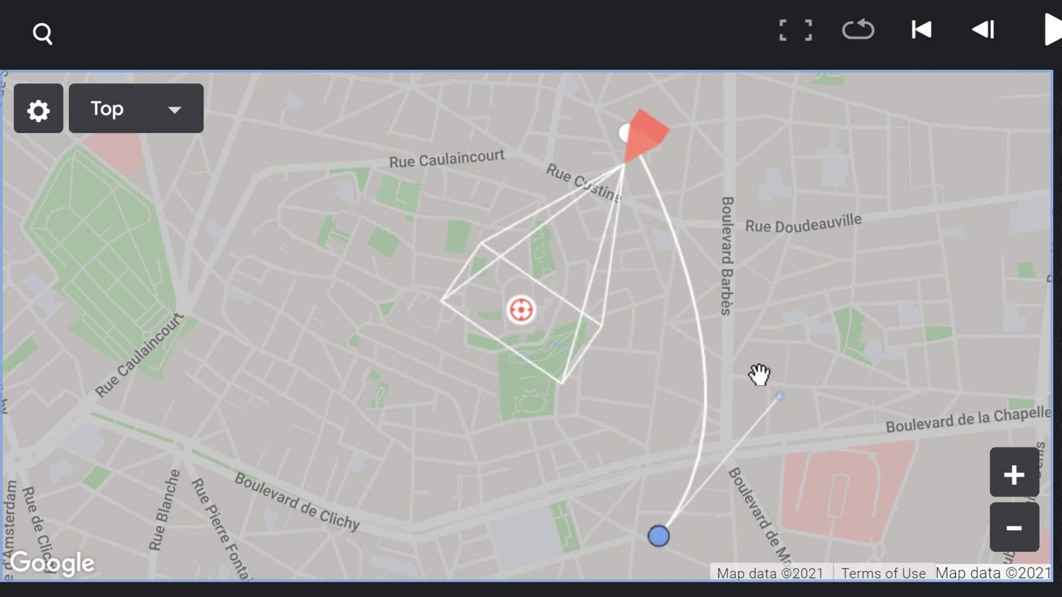
drag(713, 456, 723, 448)
drag(744, 373, 774, 362)
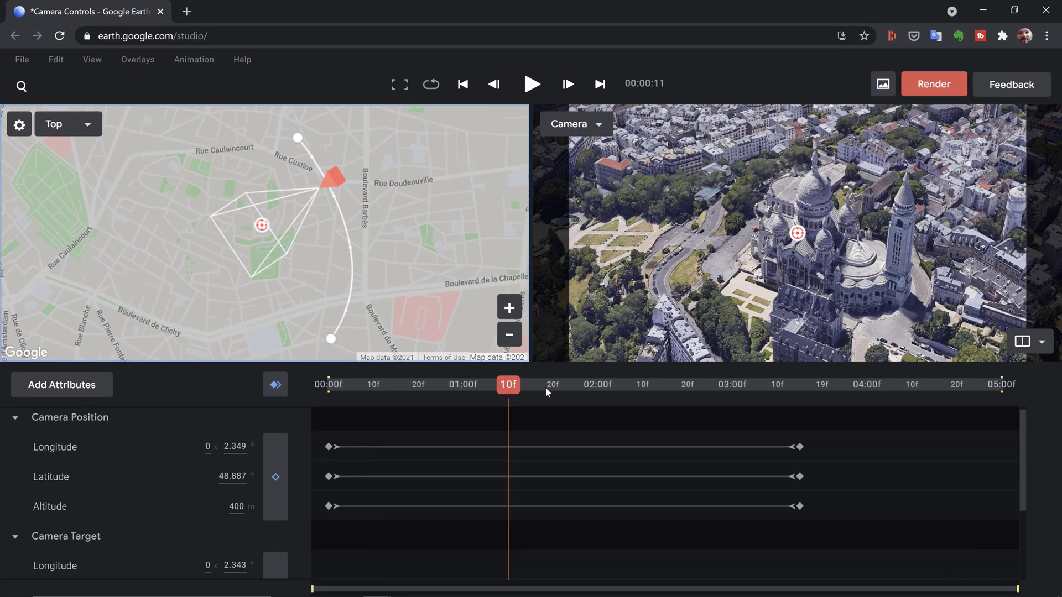
At 1:19, reposition the path's start point and pull its end point west.
click(547, 386)
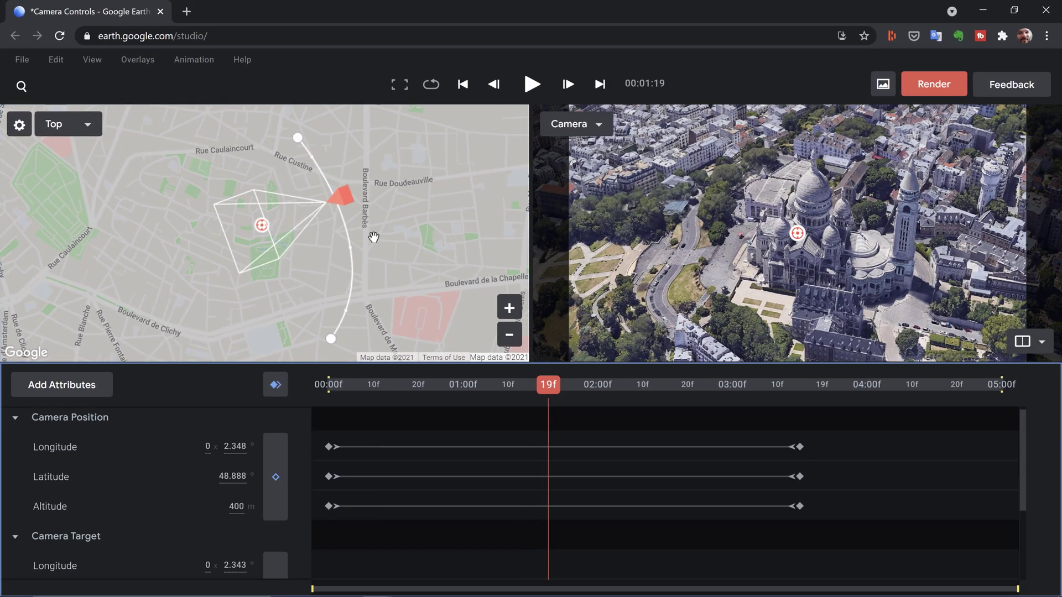
mouse_move(298, 139)
mouse_down()
mouse_move(351, 152)
mouse_move(369, 202)
mouse_up()
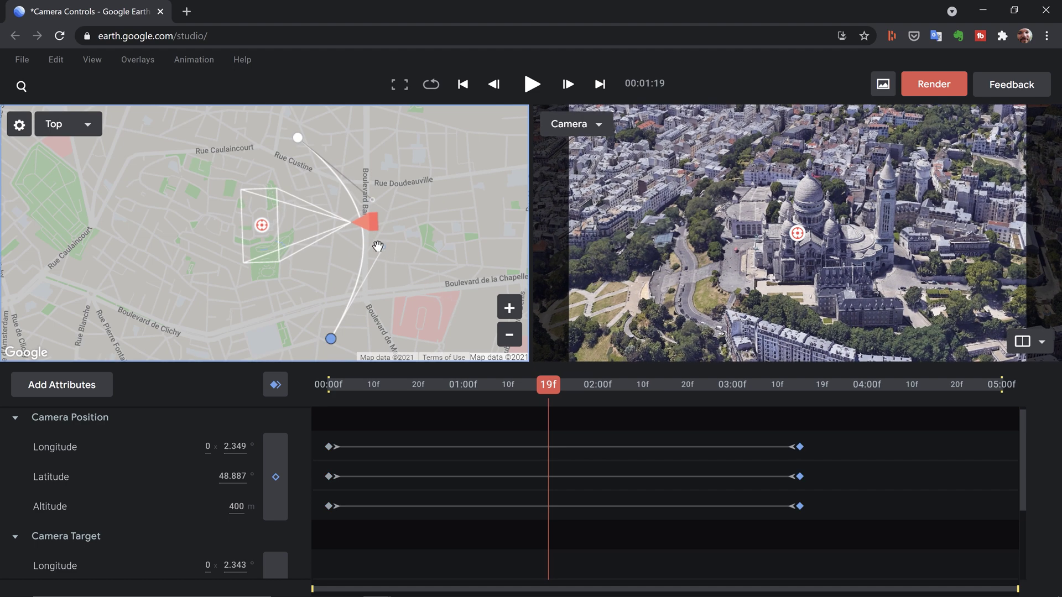
drag(287, 137, 255, 134)
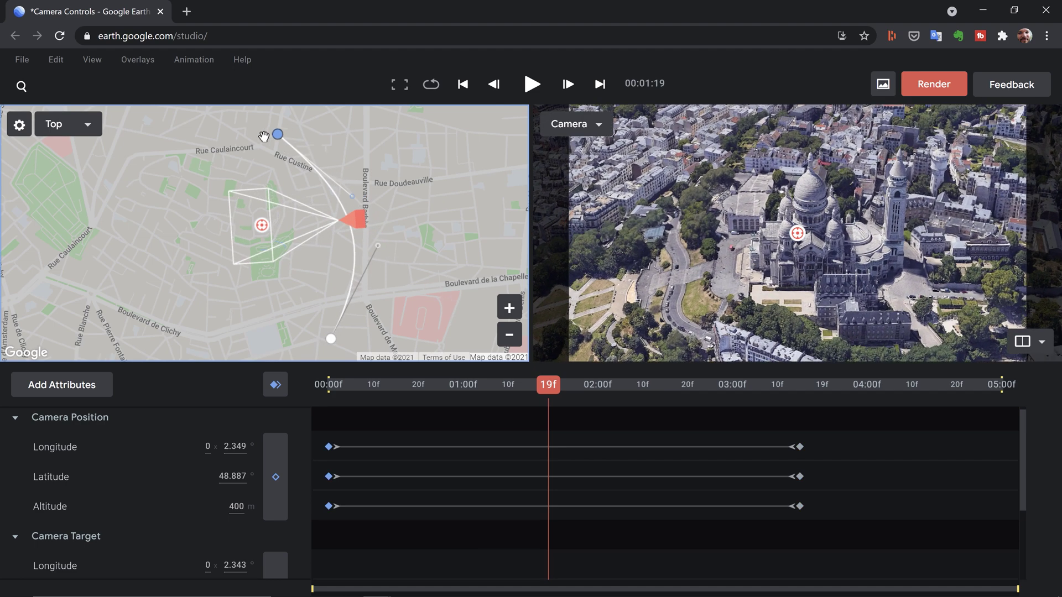
drag(330, 338, 296, 332)
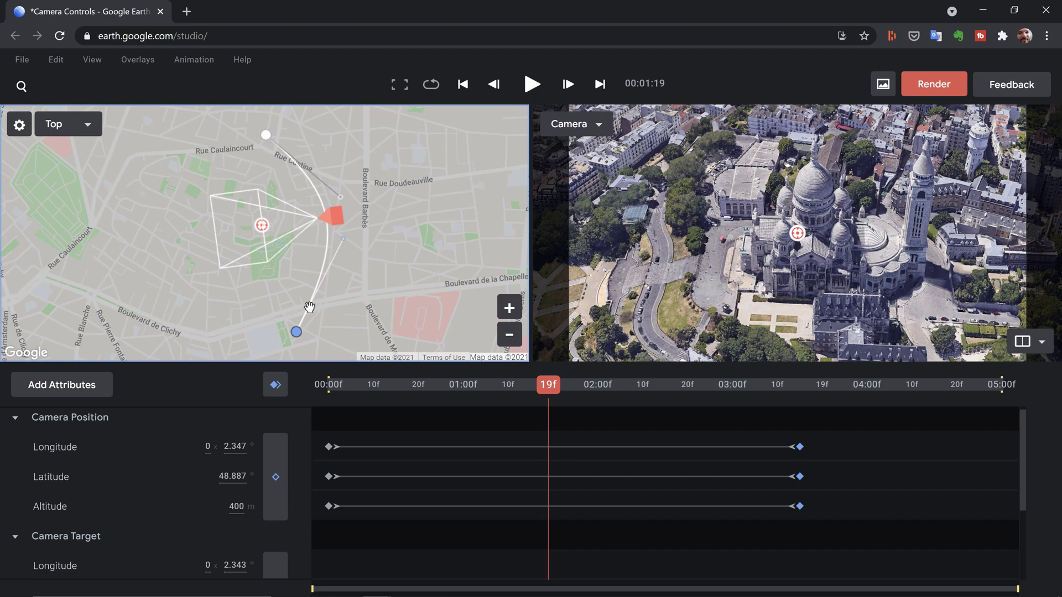
Play the curved camera move from the beginning, then stop it.
click(855, 453)
key(Home)
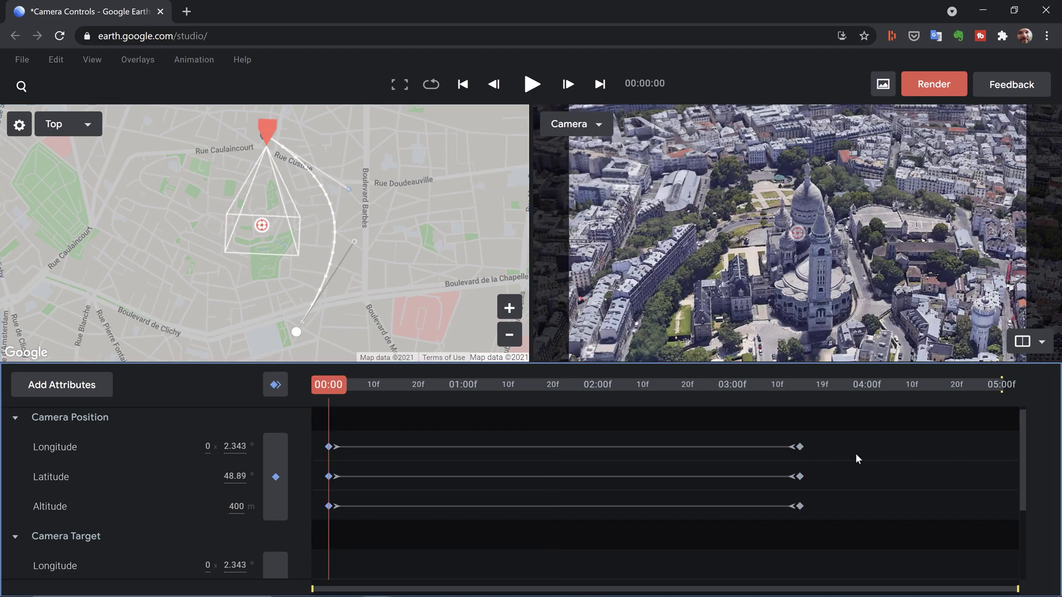
key(space)
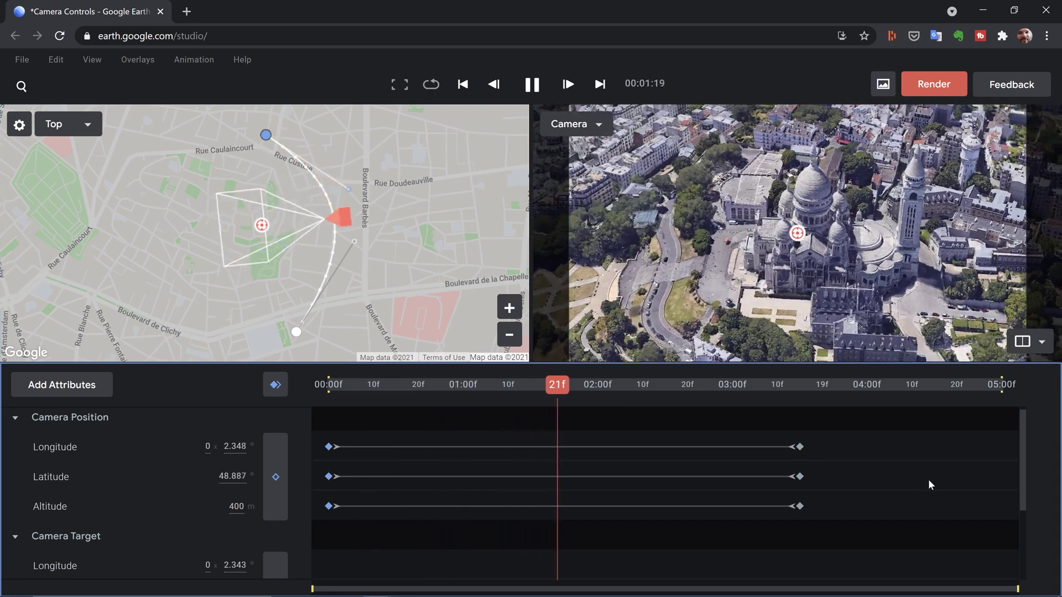
key(space)
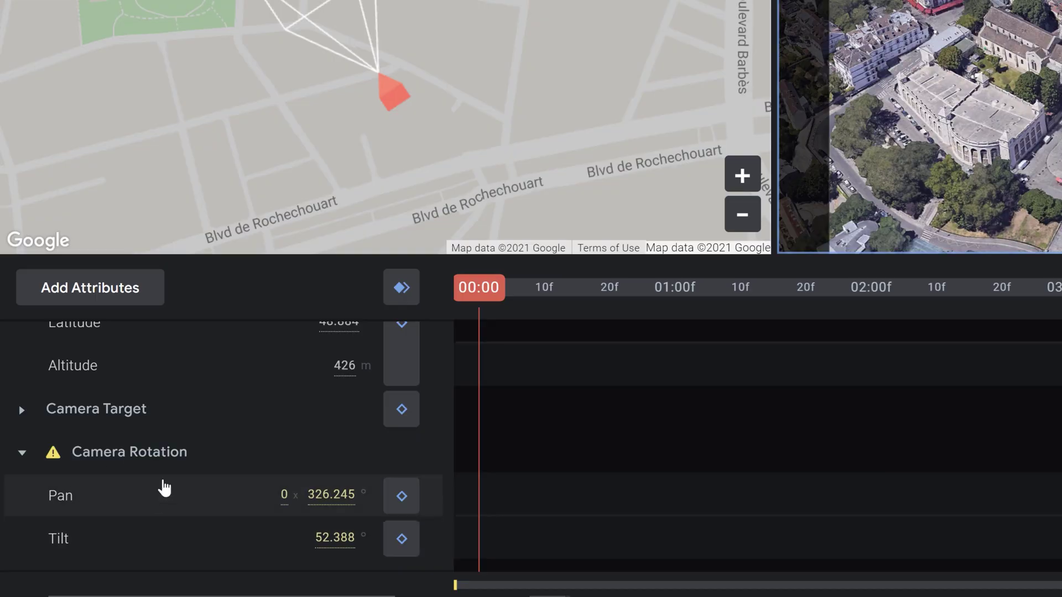
Collapse Camera Rotation, expand Camera Target, and drag the camera east of Sacré-Cœur on the map.
click(72, 497)
click(106, 512)
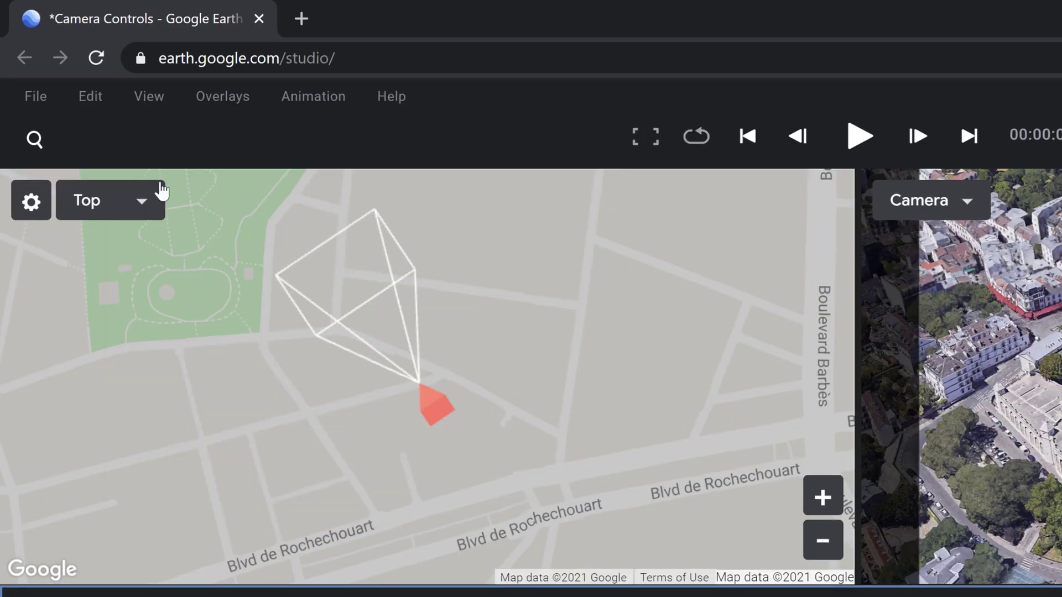
scroll(464, 253, down, 3)
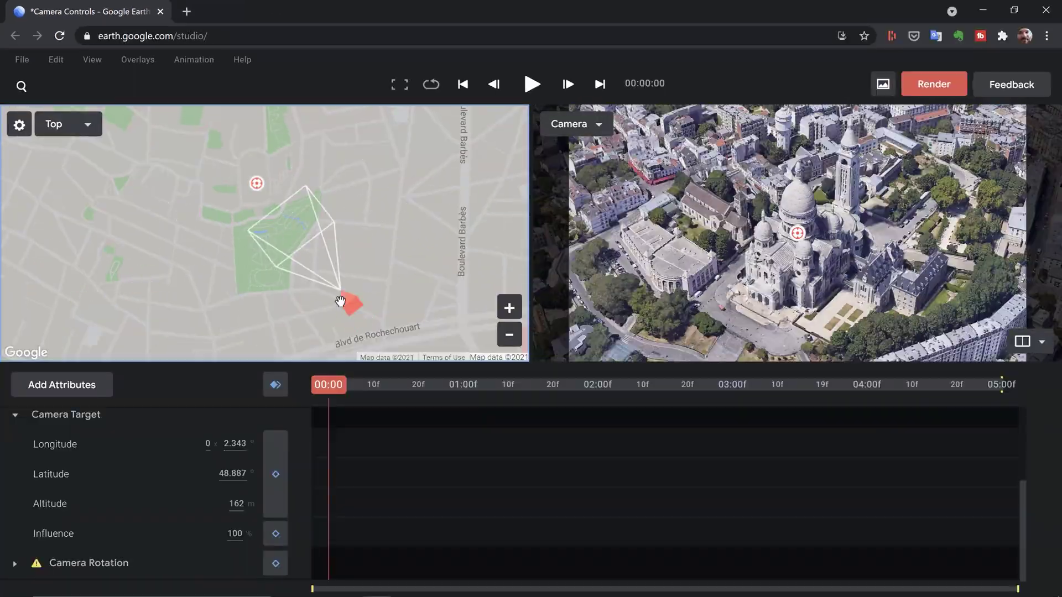
drag(340, 302, 386, 289)
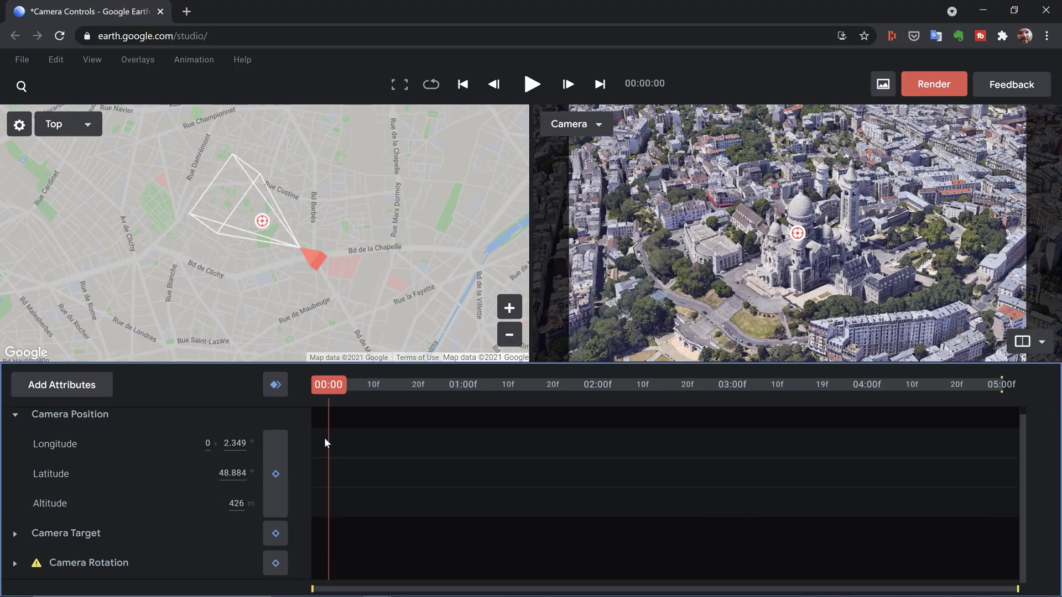
Set the Camera Position altitude to 400 m and check the map's camera target options.
click(237, 503)
text(400)
key(Return)
scroll(374, 289, up, 3)
right_click(381, 224)
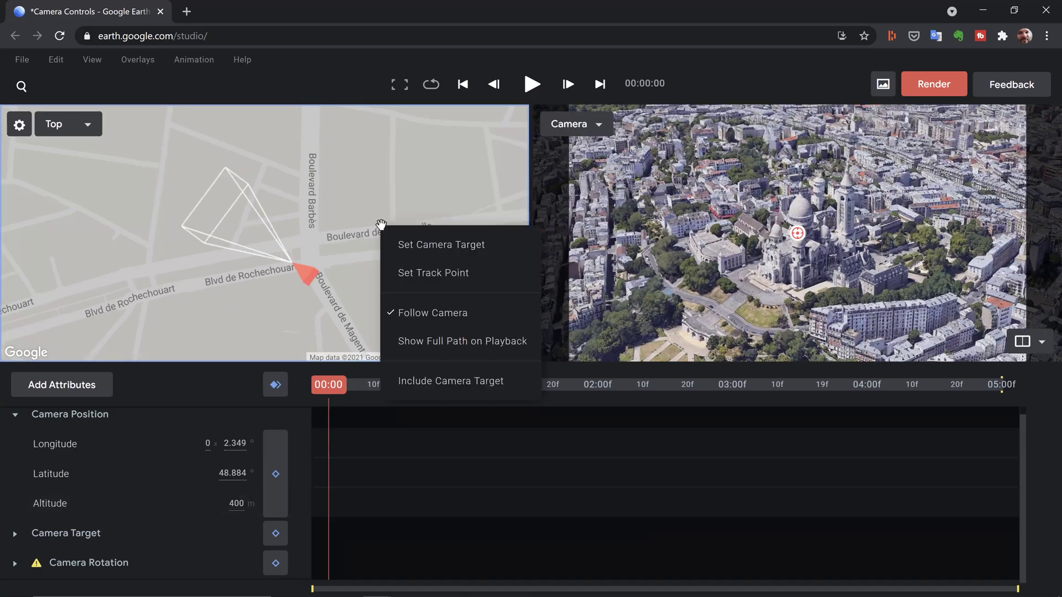
key(Escape)
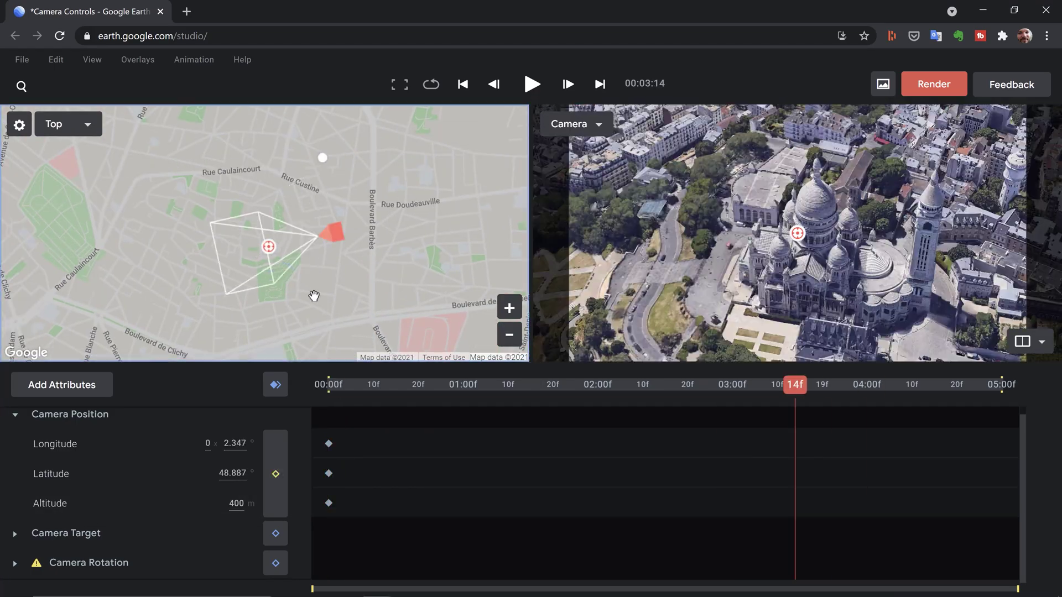